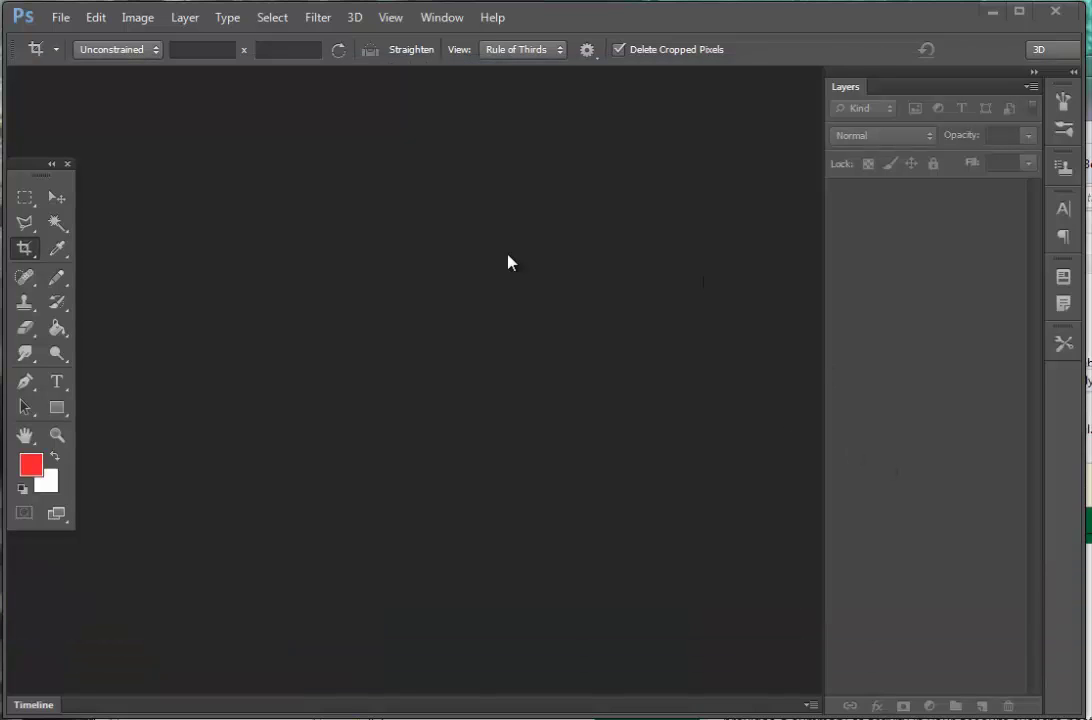
Open Photomerge from File > Automate and select the Reposition layout.
left_click(62, 19)
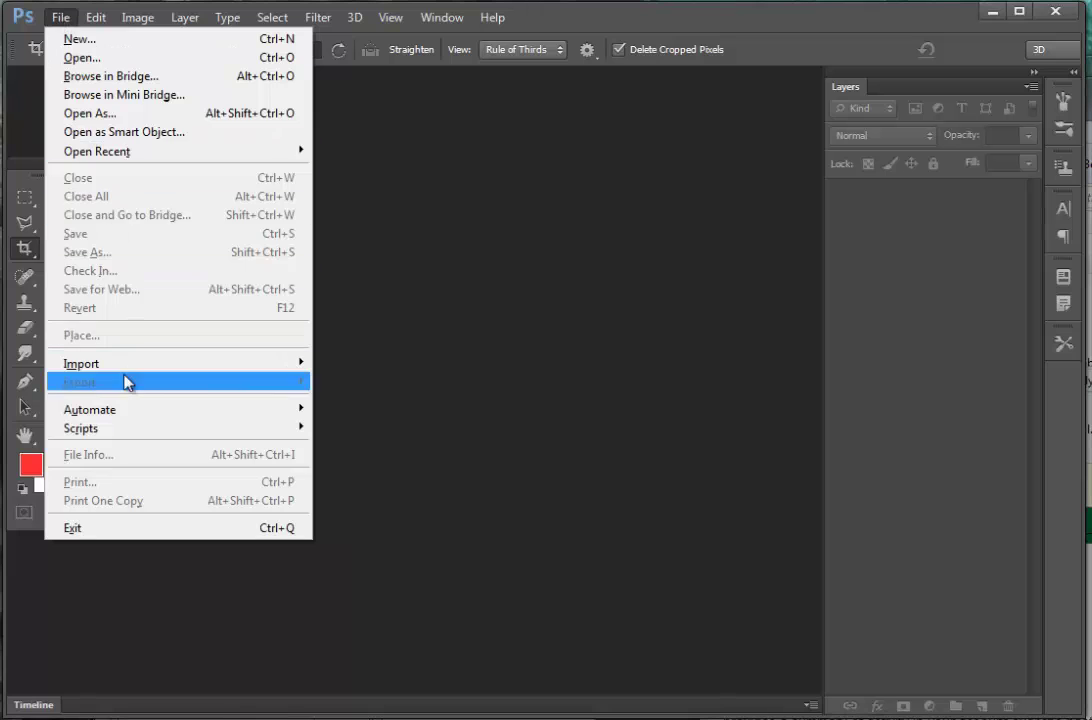
mouse_move(130, 419)
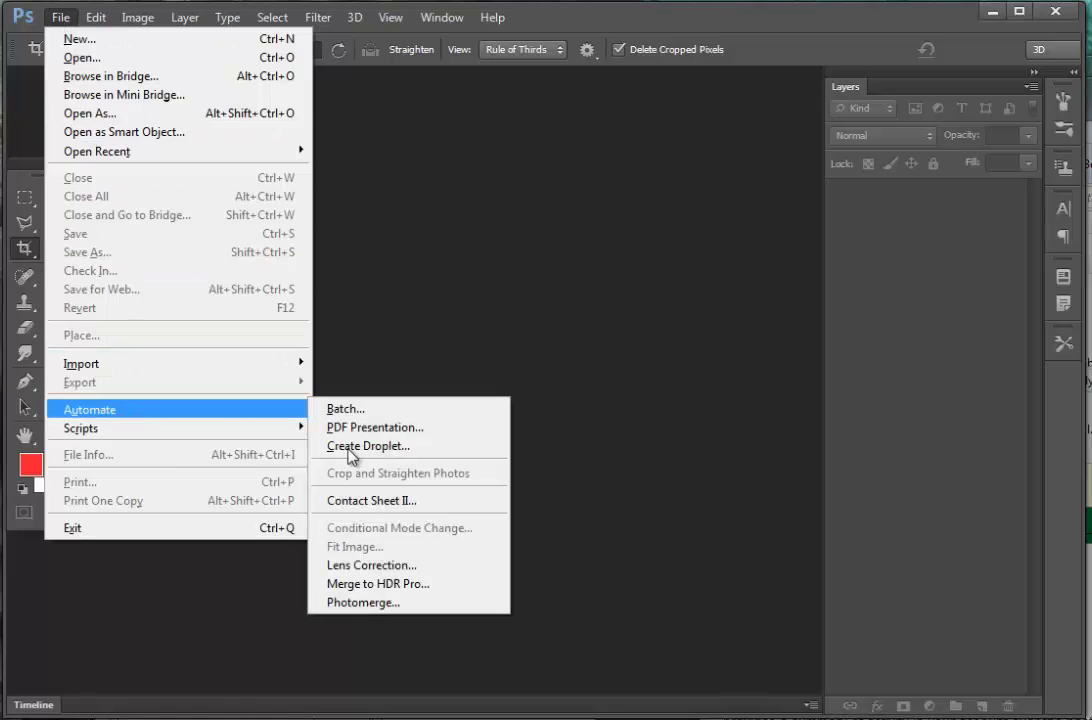
left_click(374, 603)
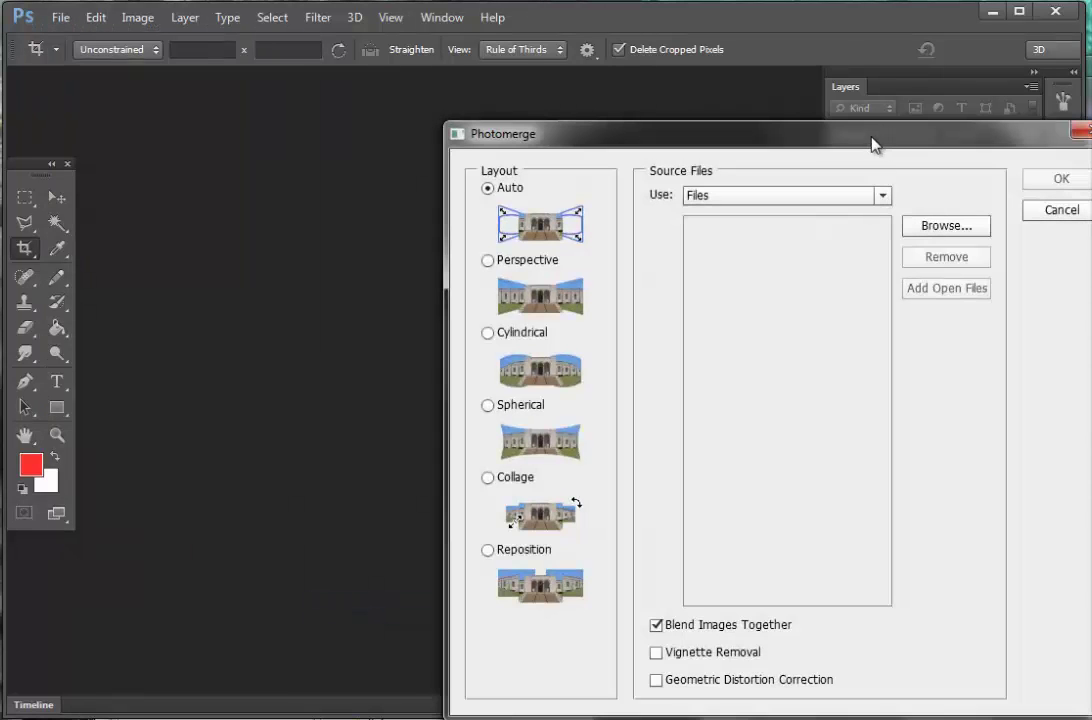
left_click_drag(862, 143, 607, 91)
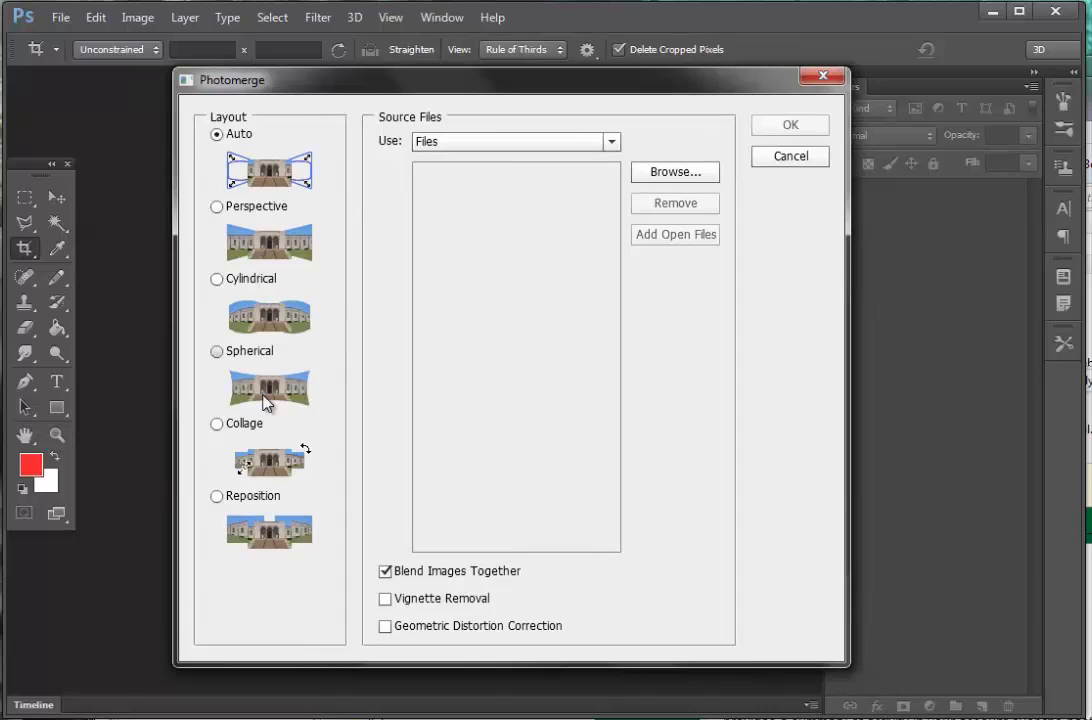
left_click(217, 497)
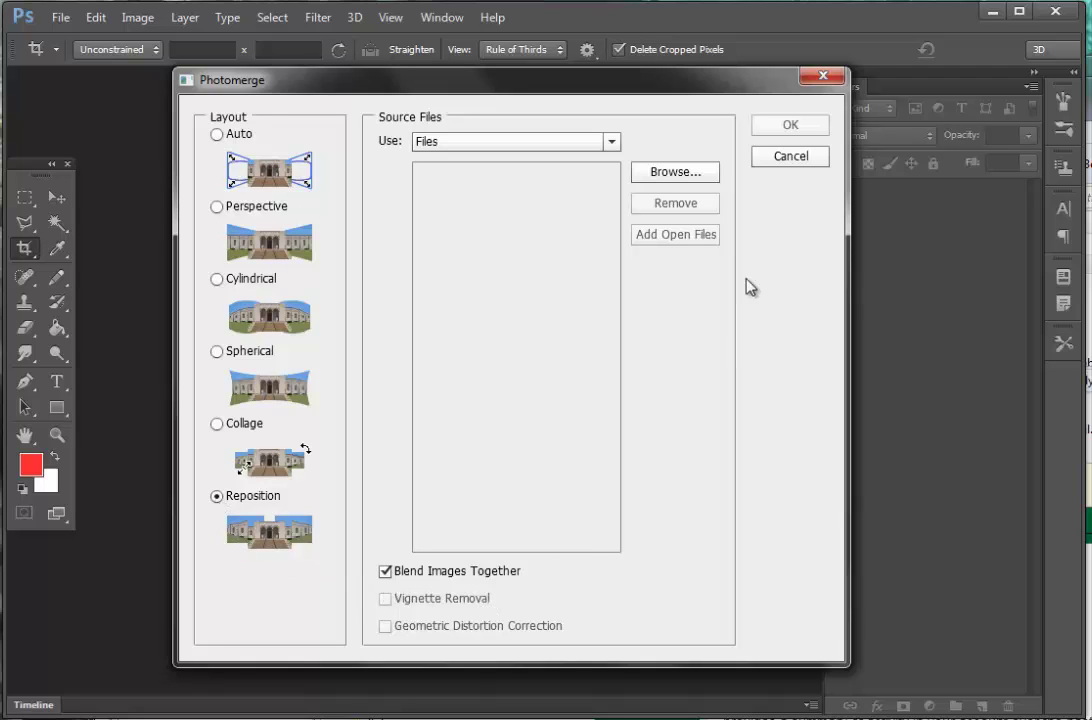
Add 01MH.jpg through 06MH.jpg as source files and run the Photomerge stitch.
left_click(693, 174)
left_click(310, 180)
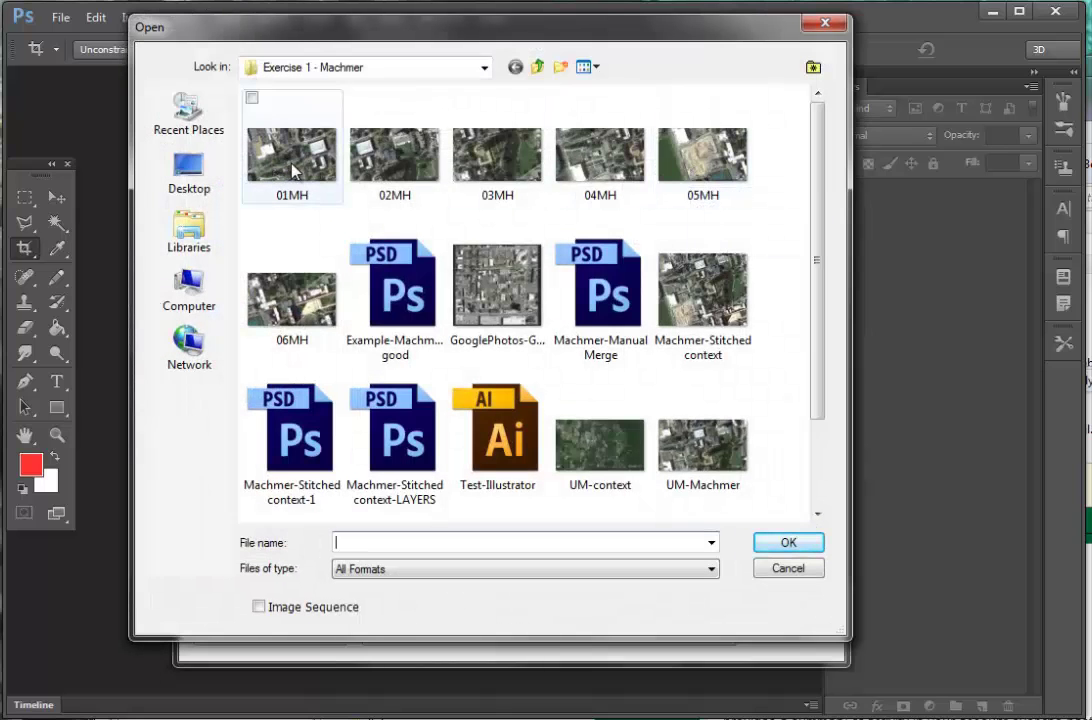
left_click(298, 312, "shift")
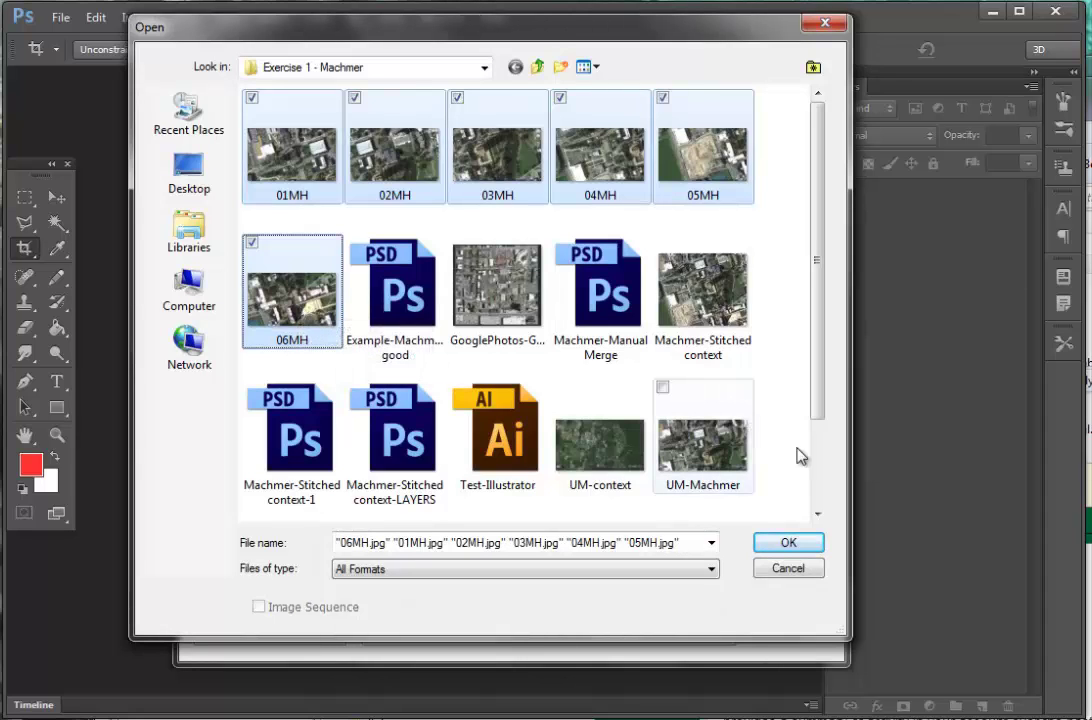
left_click(789, 543)
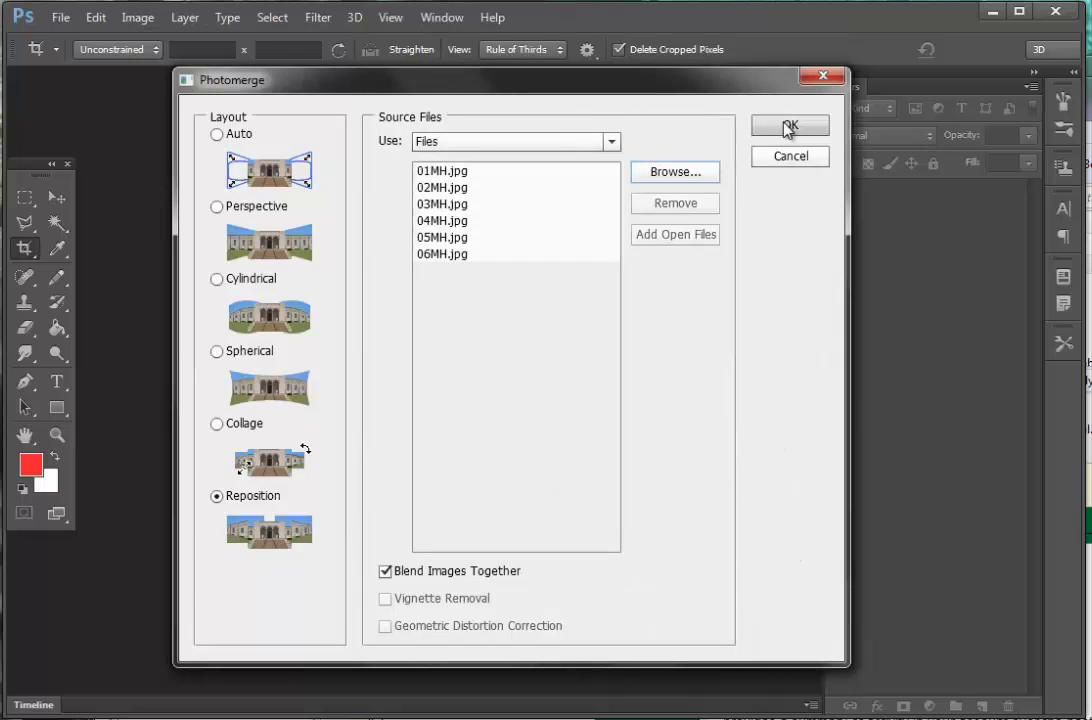
left_click(789, 127)
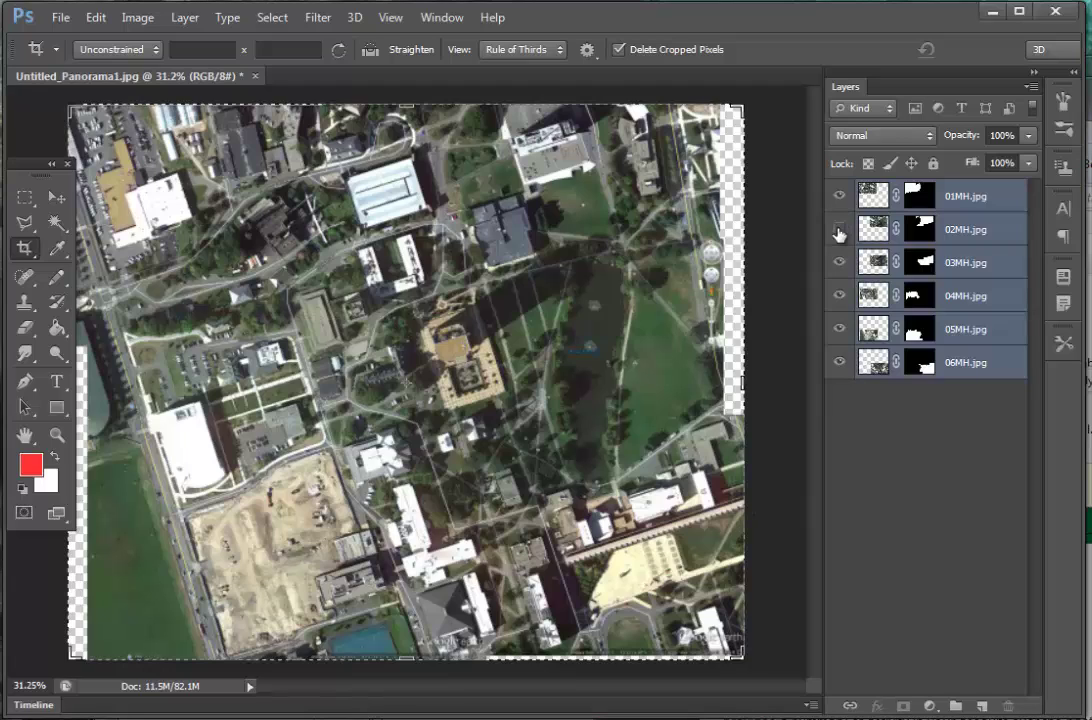
Hide and then re-show the 02MH.jpg layer to check its coverage.
left_click(839, 231)
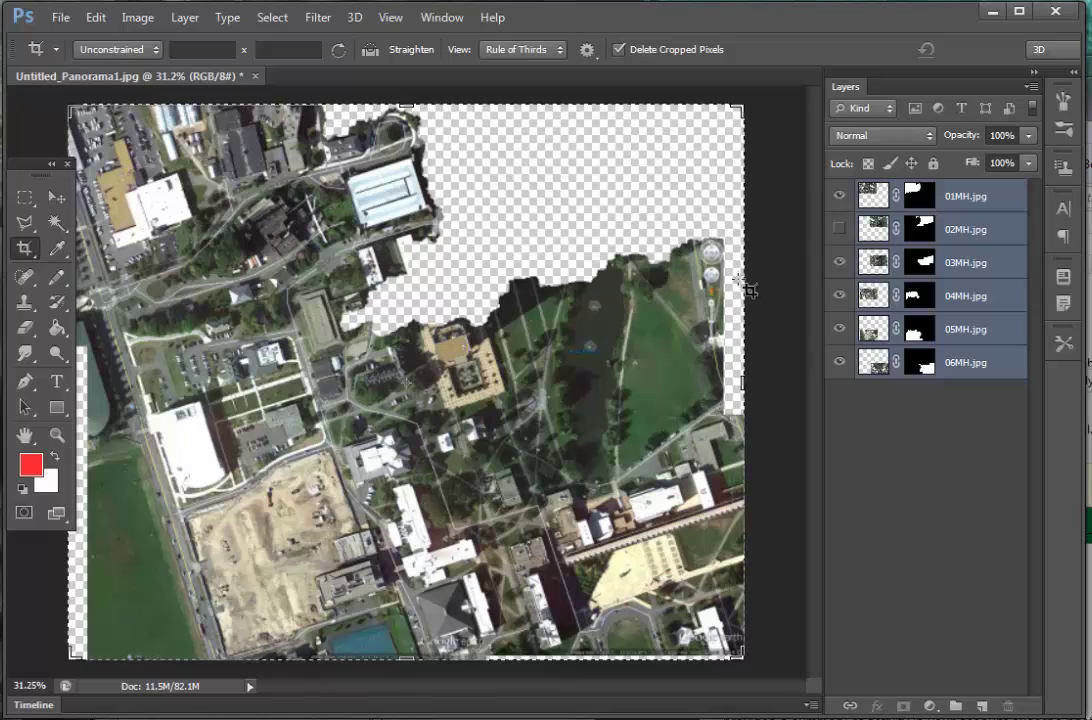
left_click(839, 230)
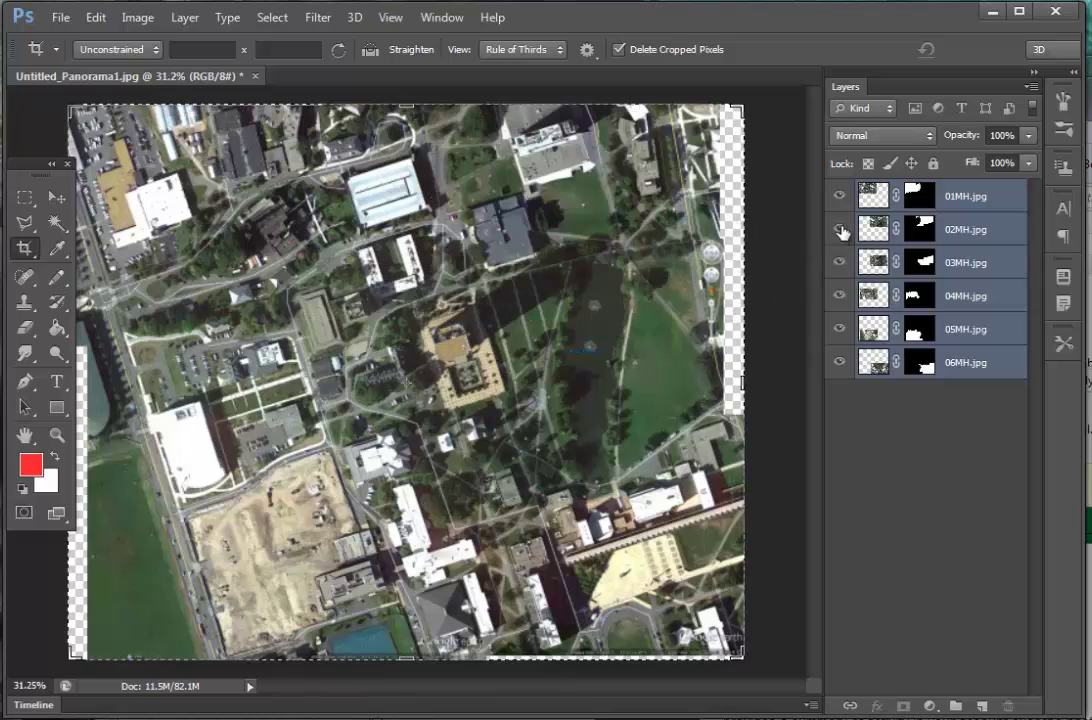
Crop in the top, right, bottom and left edges to trim transparent gaps, then commit.
left_click(25, 250)
left_click_drag(402, 105, 400, 103)
left_click_drag(733, 381, 722, 376)
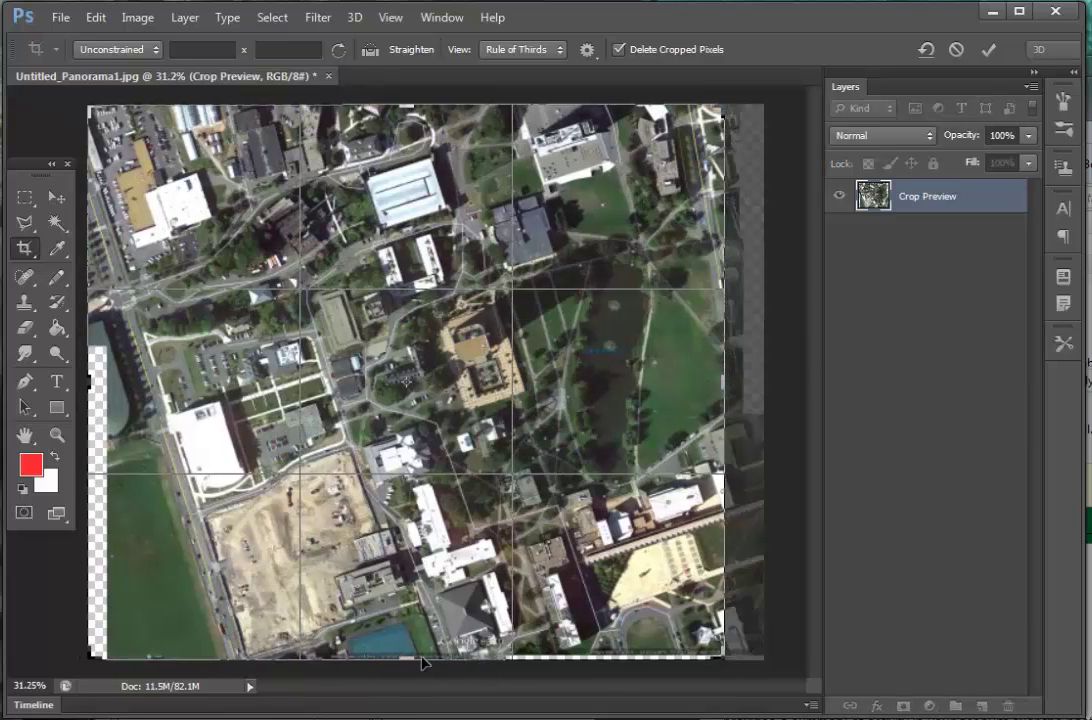
left_click_drag(415, 657, 412, 648)
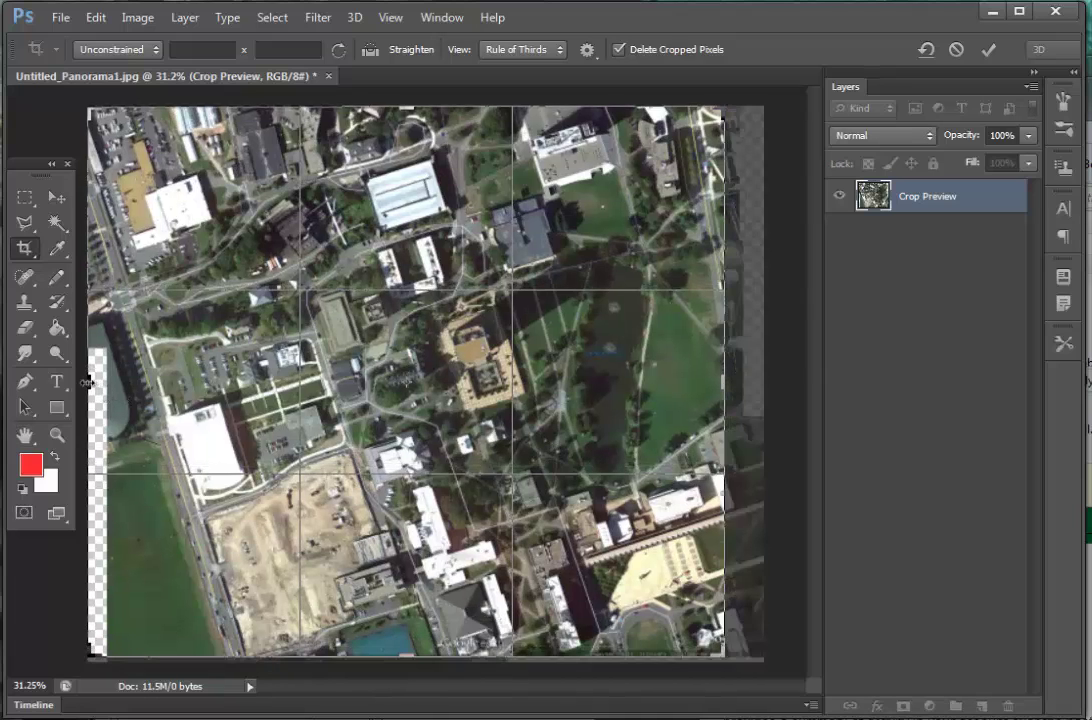
left_click_drag(90, 385, 104, 383)
key("Return")
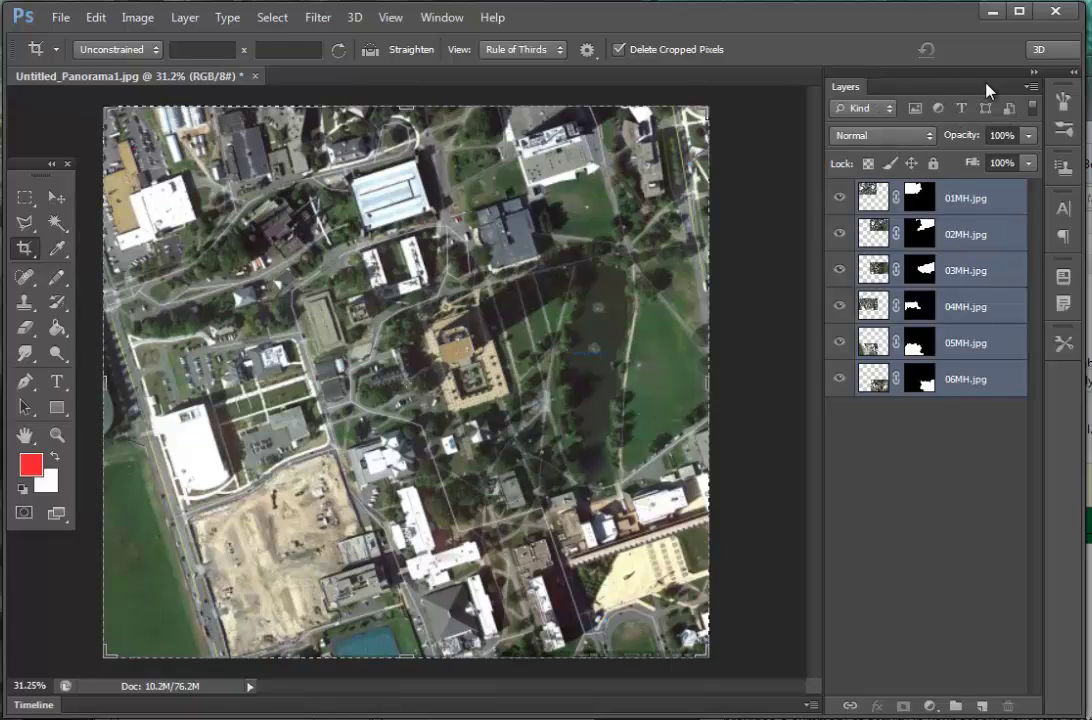
Flatten all panorama layers into one Background layer via the Layers panel menu.
left_click(1031, 87)
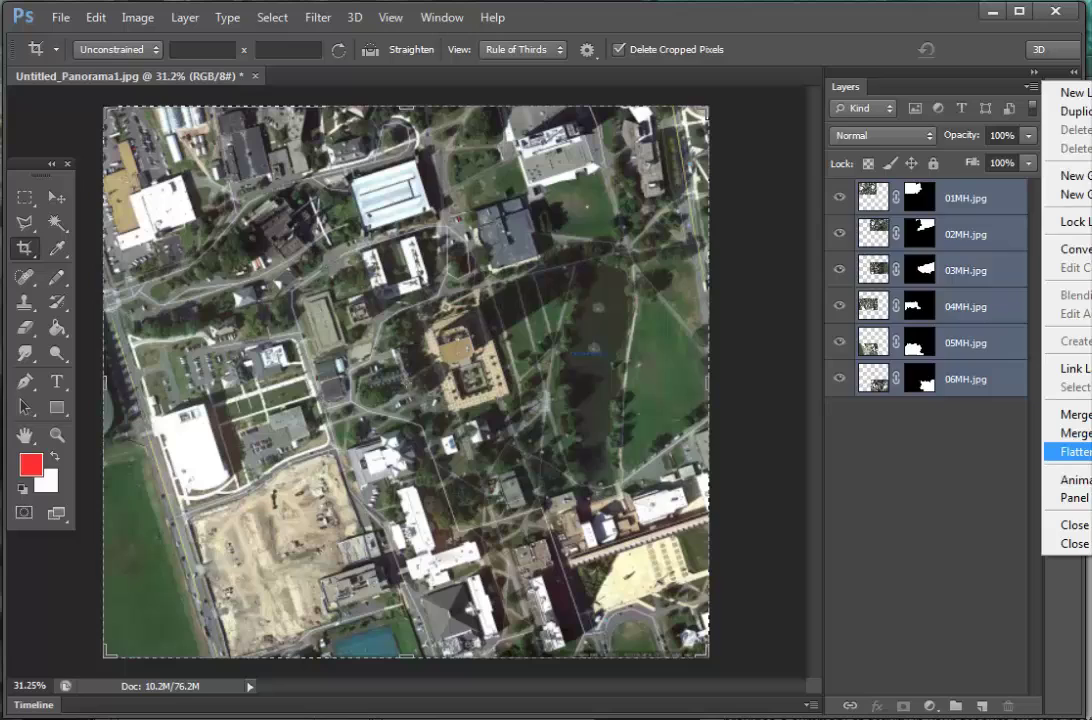
left_click(1075, 451)
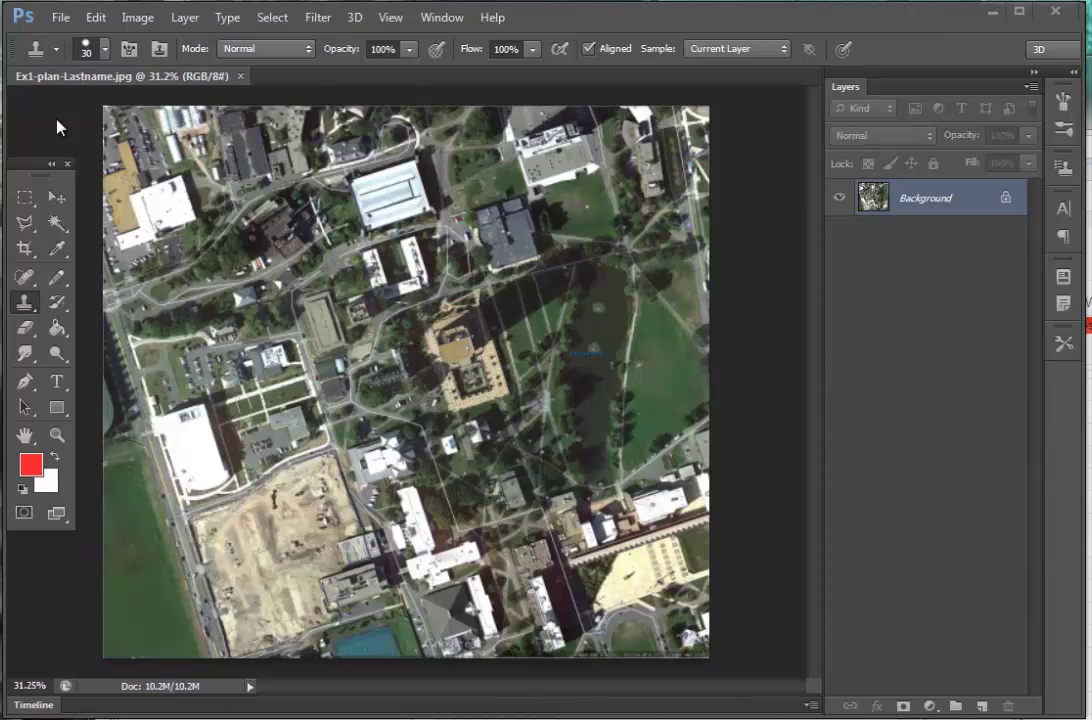
Save the plan as JPEG Ex1-plan-Lastname2.jpg, accepting Medium quality JPEG options.
left_click(60, 18)
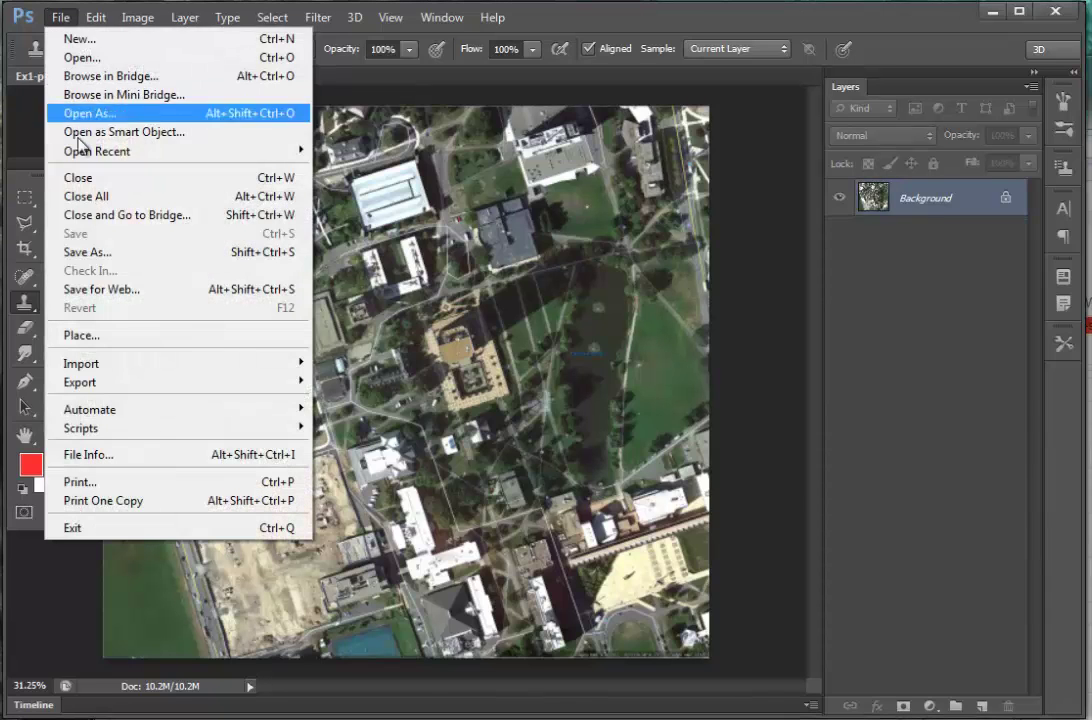
left_click(82, 253)
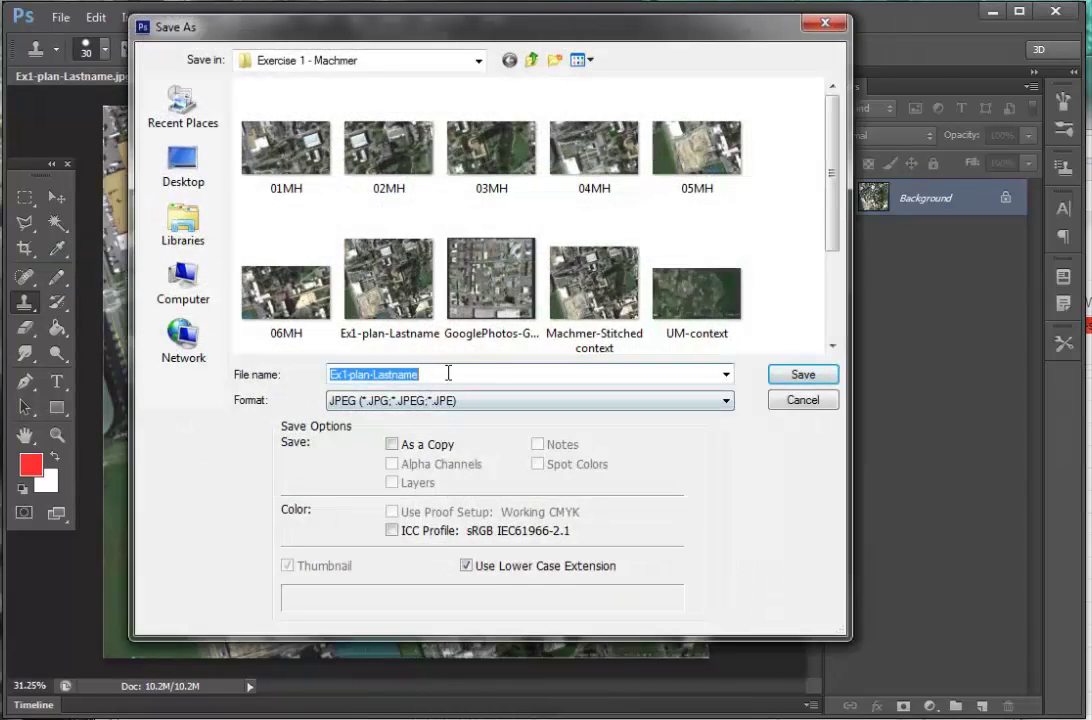
left_click(448, 373)
type("2")
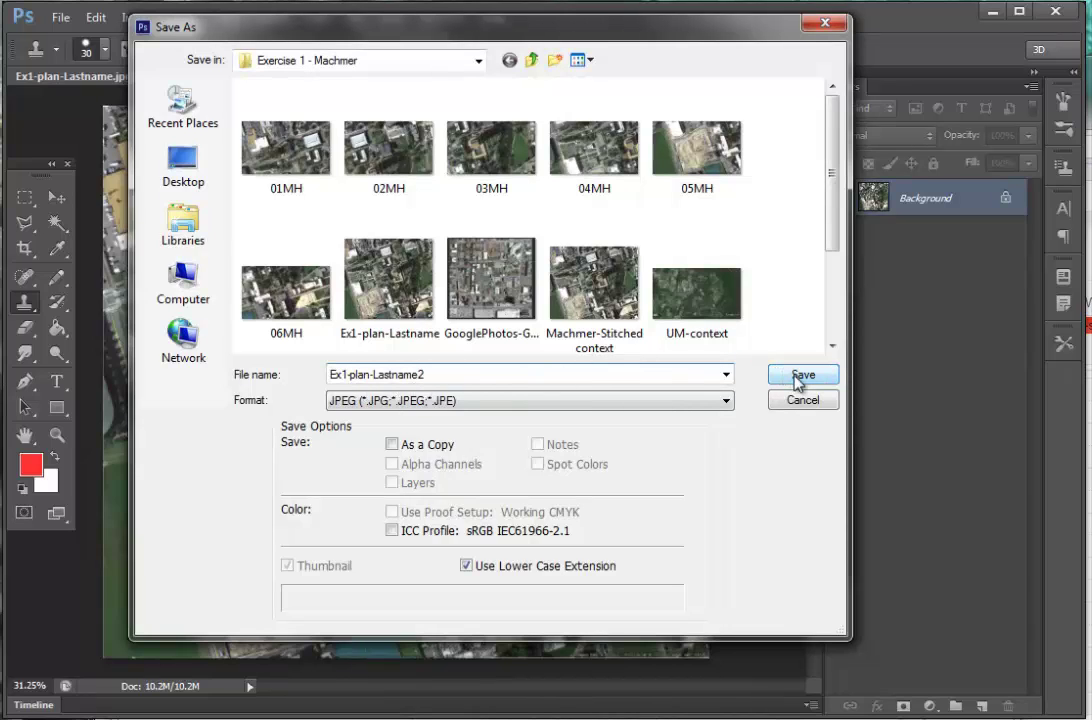
left_click(555, 404)
left_click(555, 404)
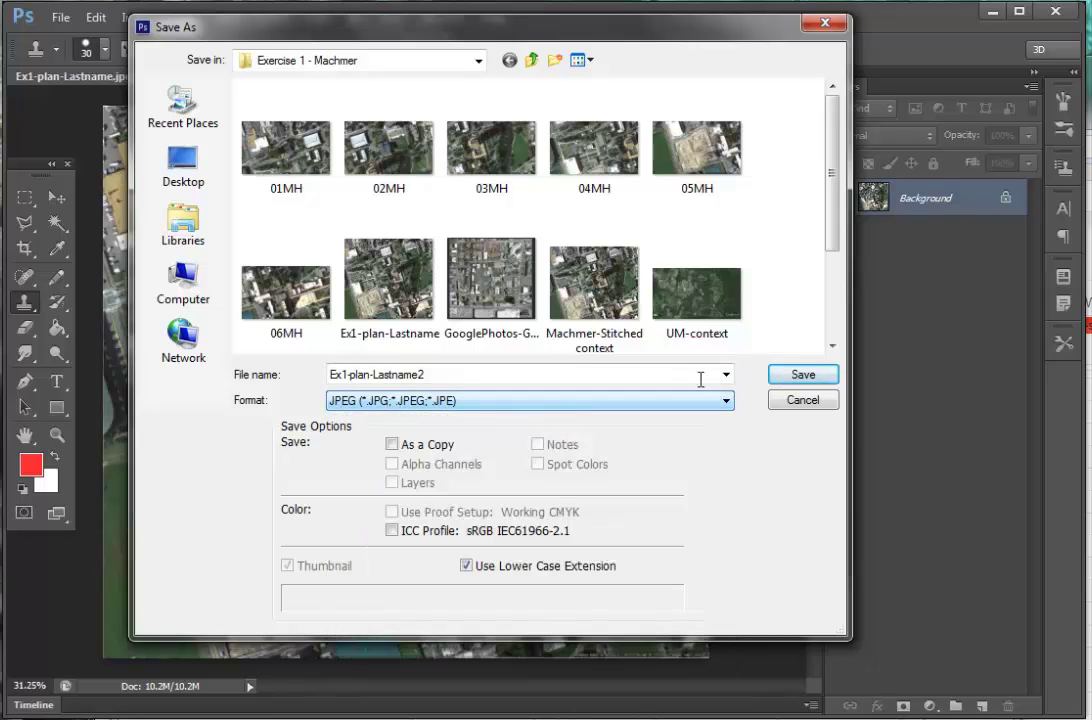
left_click(791, 380)
left_click(791, 380)
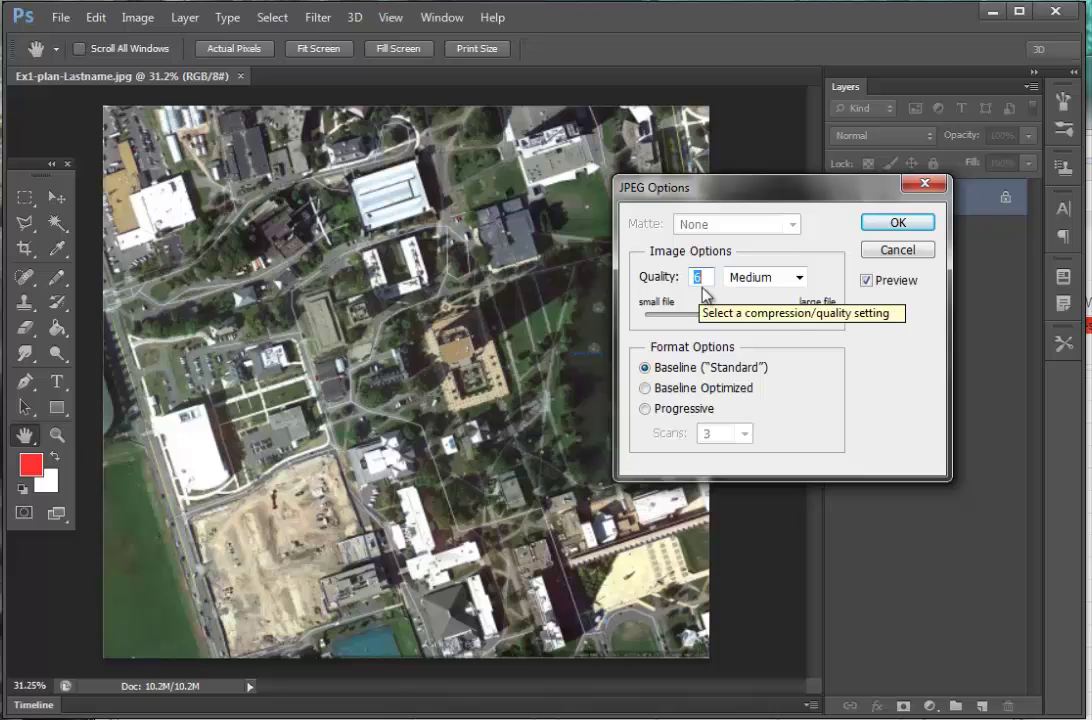
left_click(900, 224)
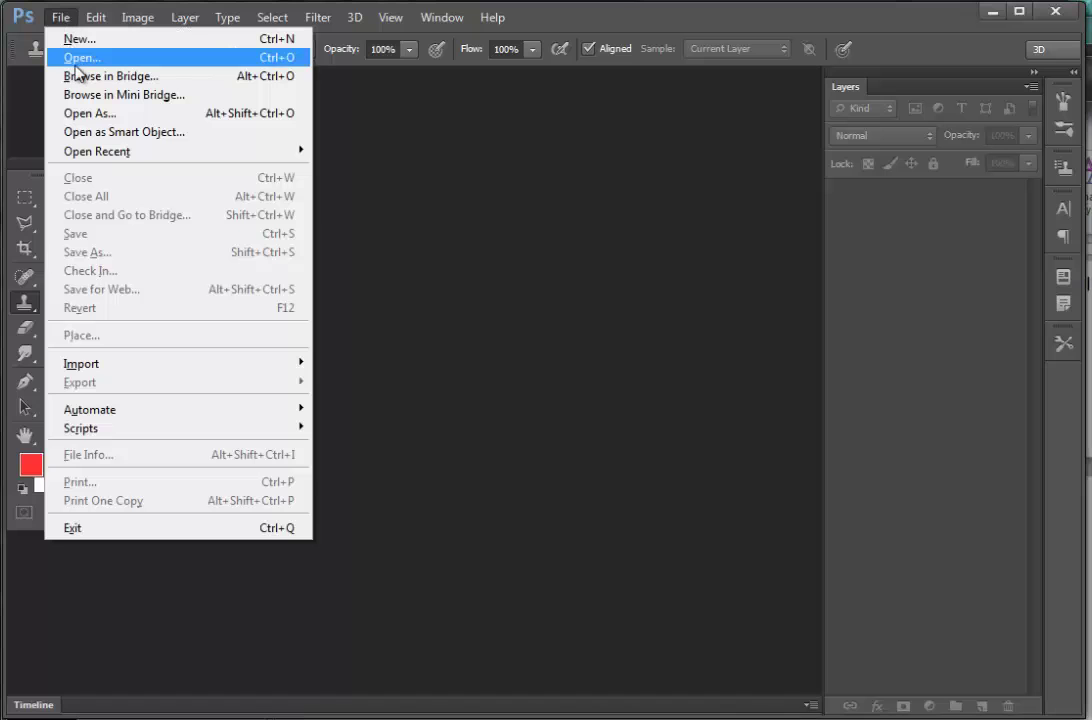
Open 01MH.jpg and 02MH.jpg together and bring 01MH.jpg to the front.
left_click(76, 62)
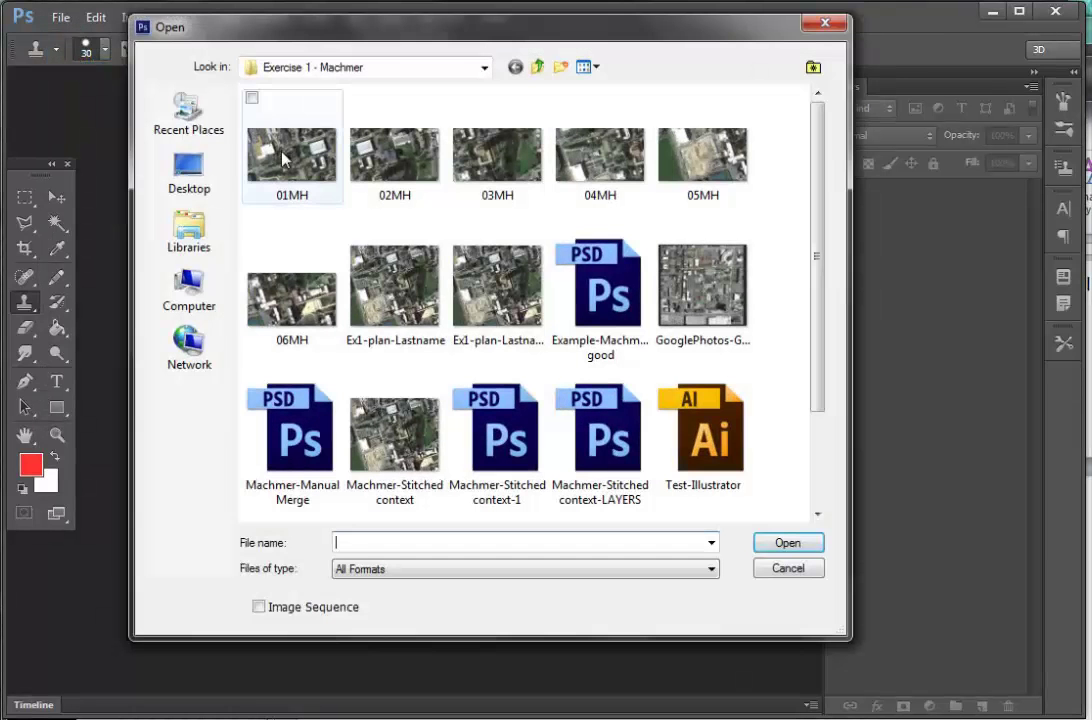
left_click(283, 158)
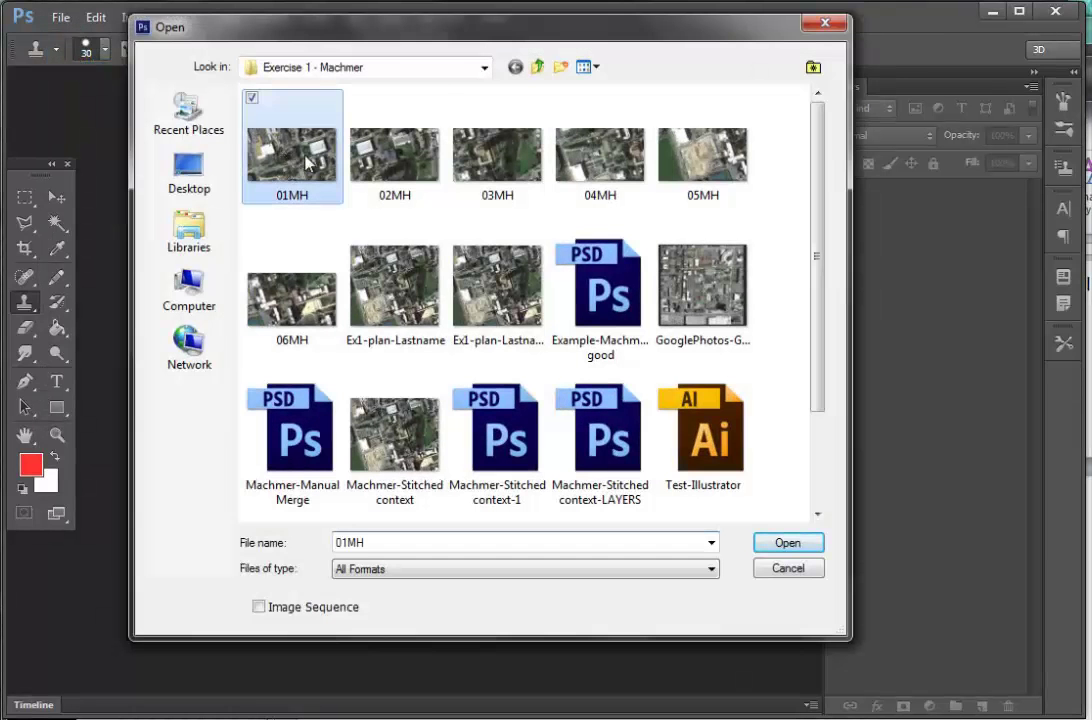
left_click(402, 163, "ctrl")
left_click(786, 543)
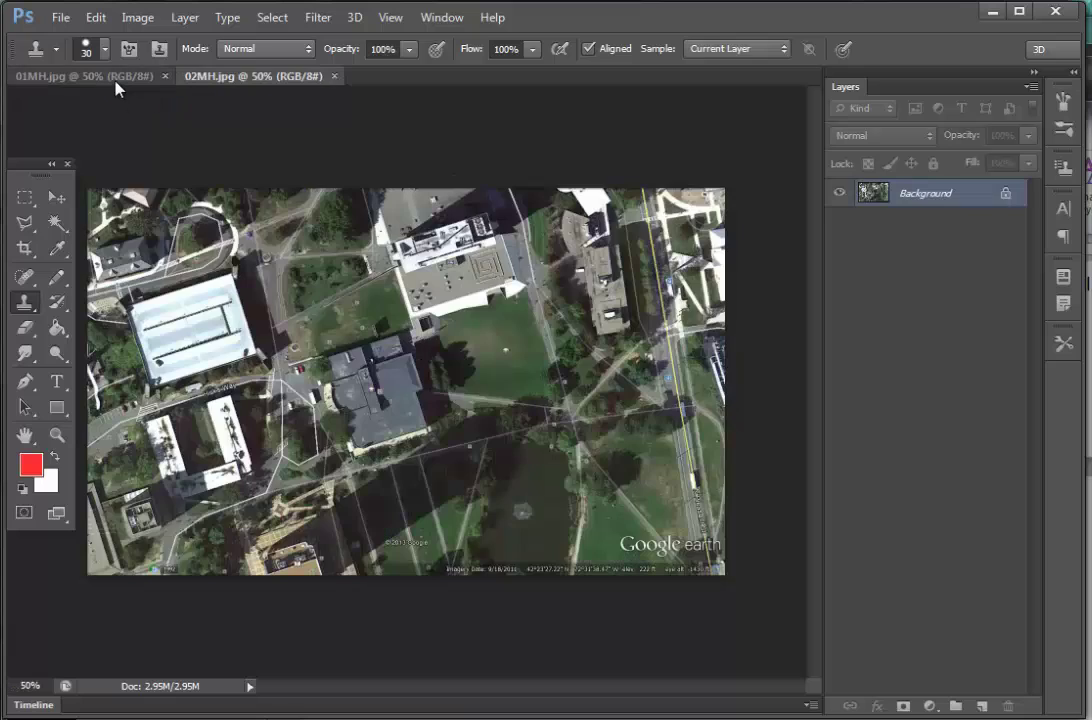
left_click(113, 82)
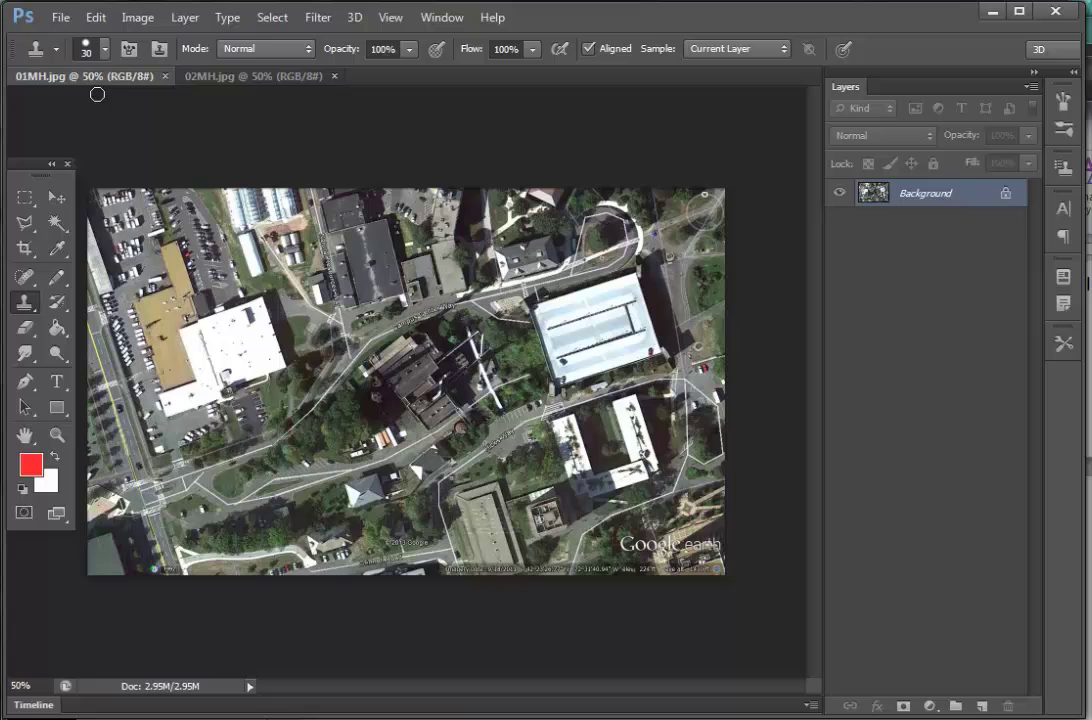
Check the 01MH image's size and resolution in Image Size without changing it.
left_click(137, 18)
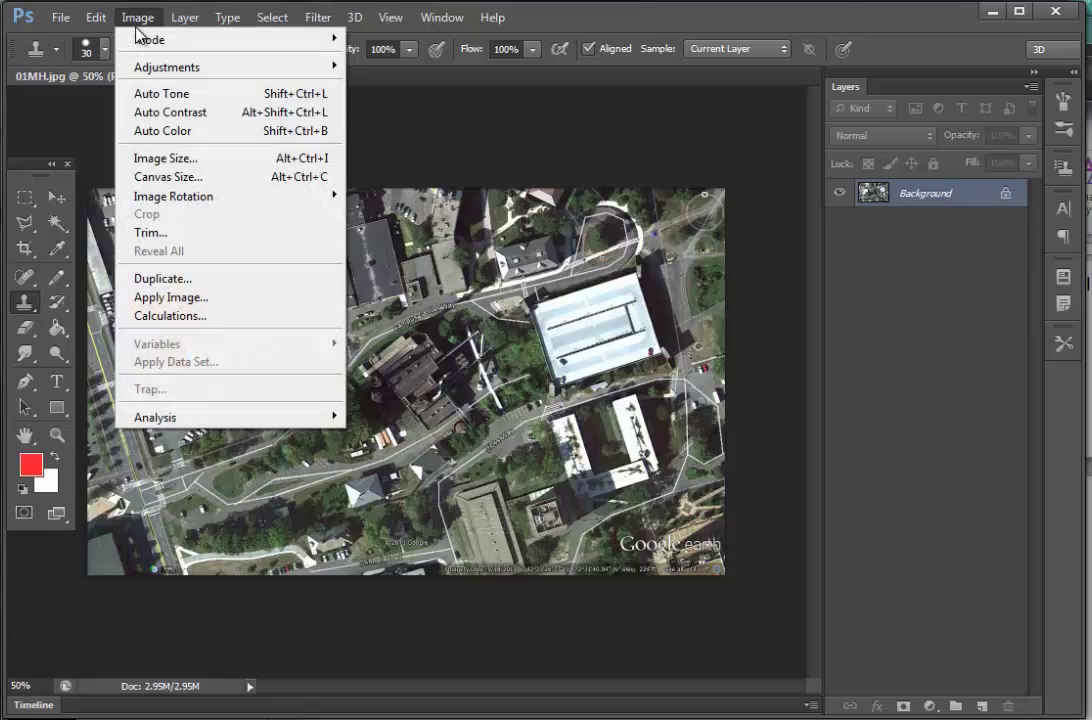
left_click(174, 160)
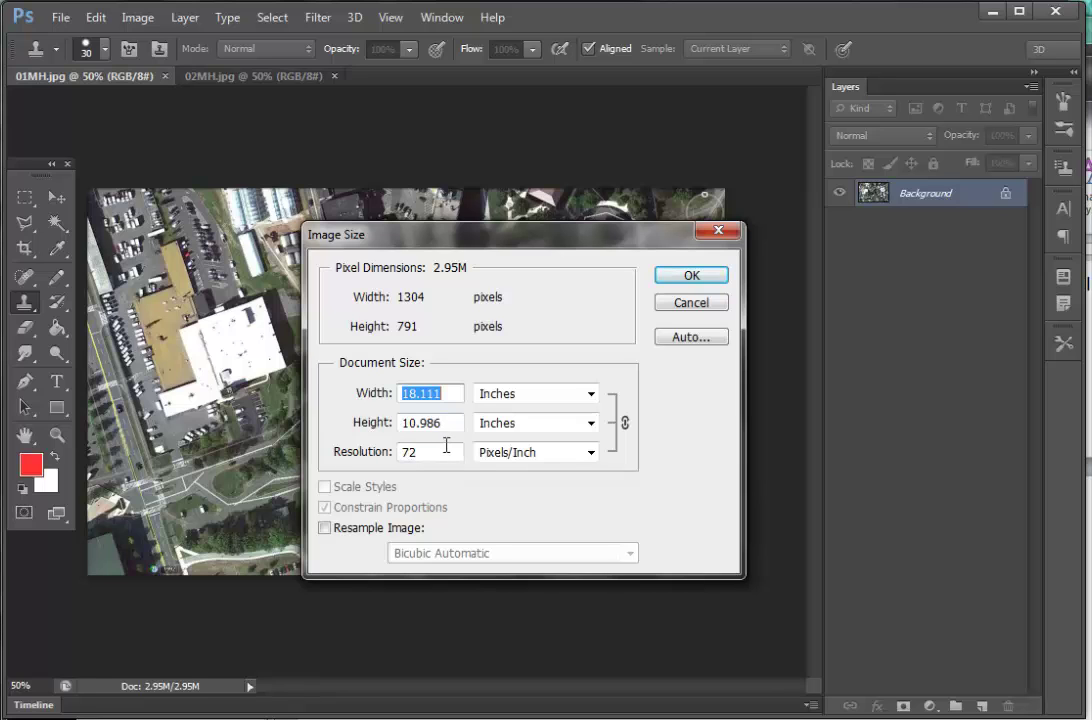
left_click(692, 278)
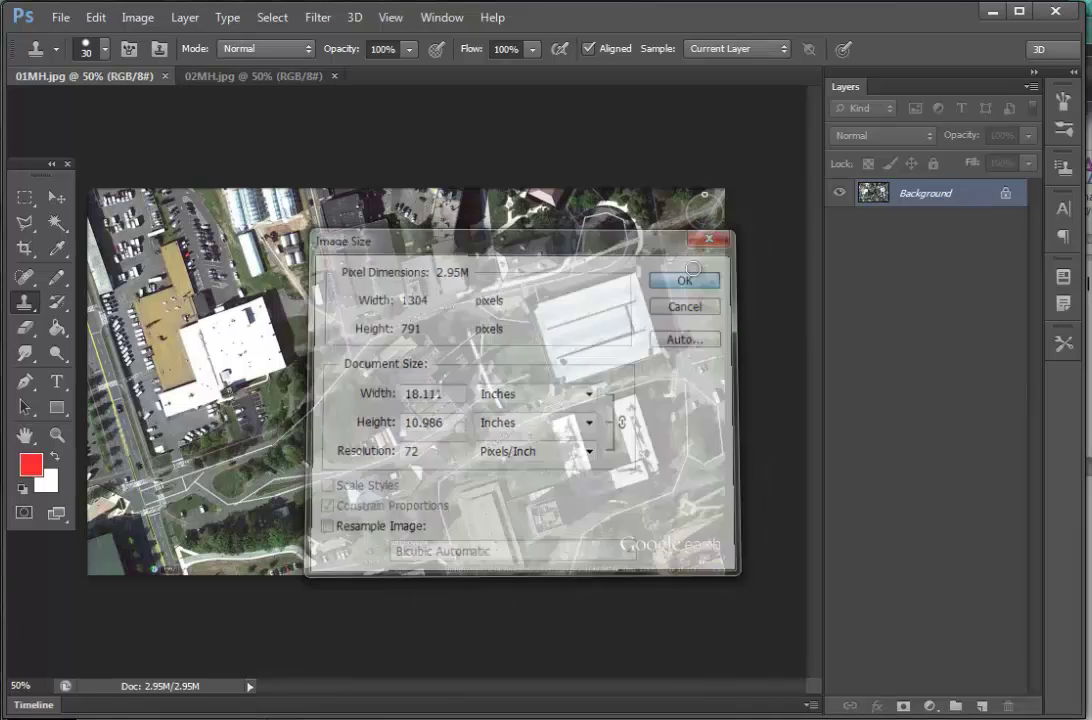
Set the canvas width to 36 inches in Canvas Size.
left_click(138, 19)
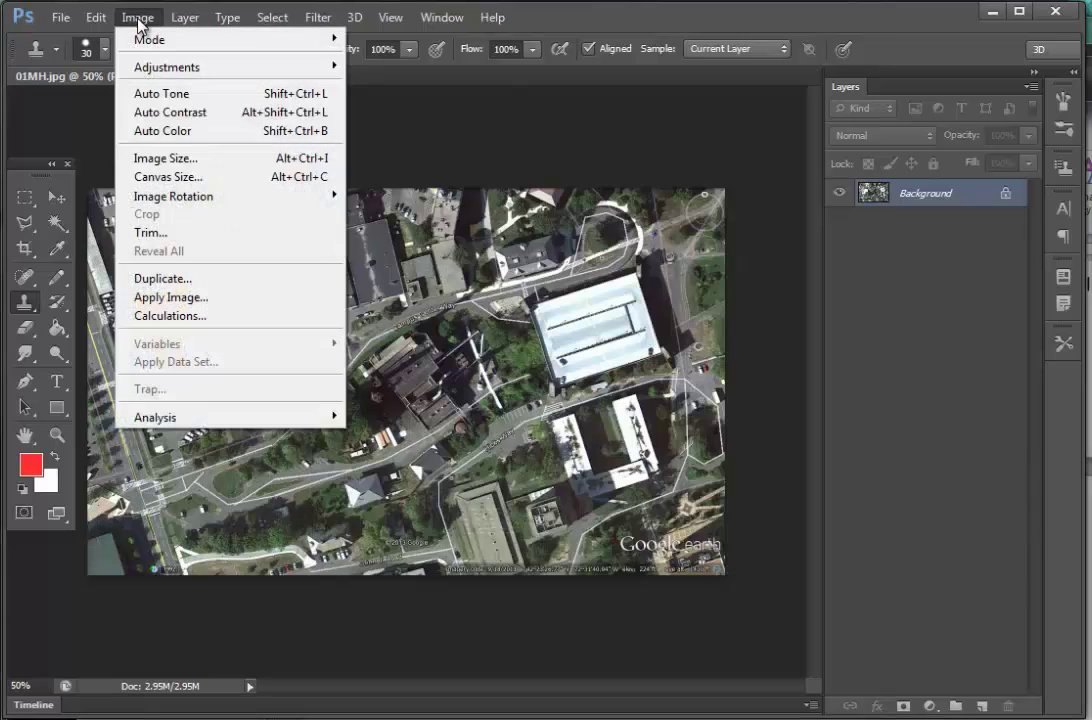
left_click(178, 178)
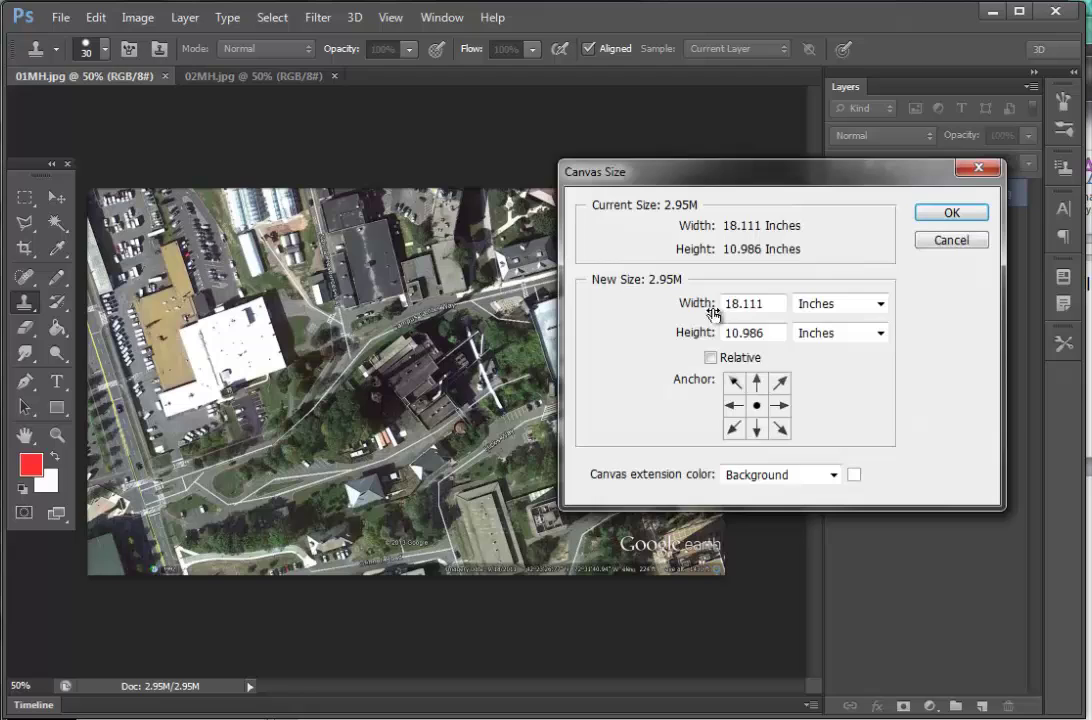
double_click(767, 304)
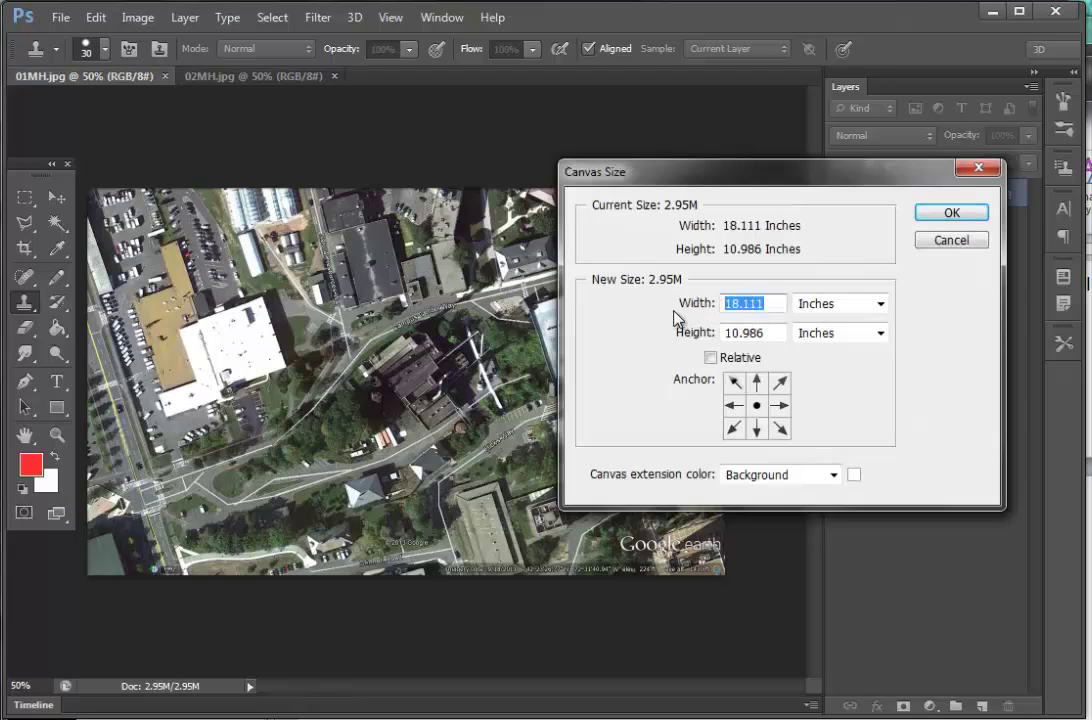
type("36")
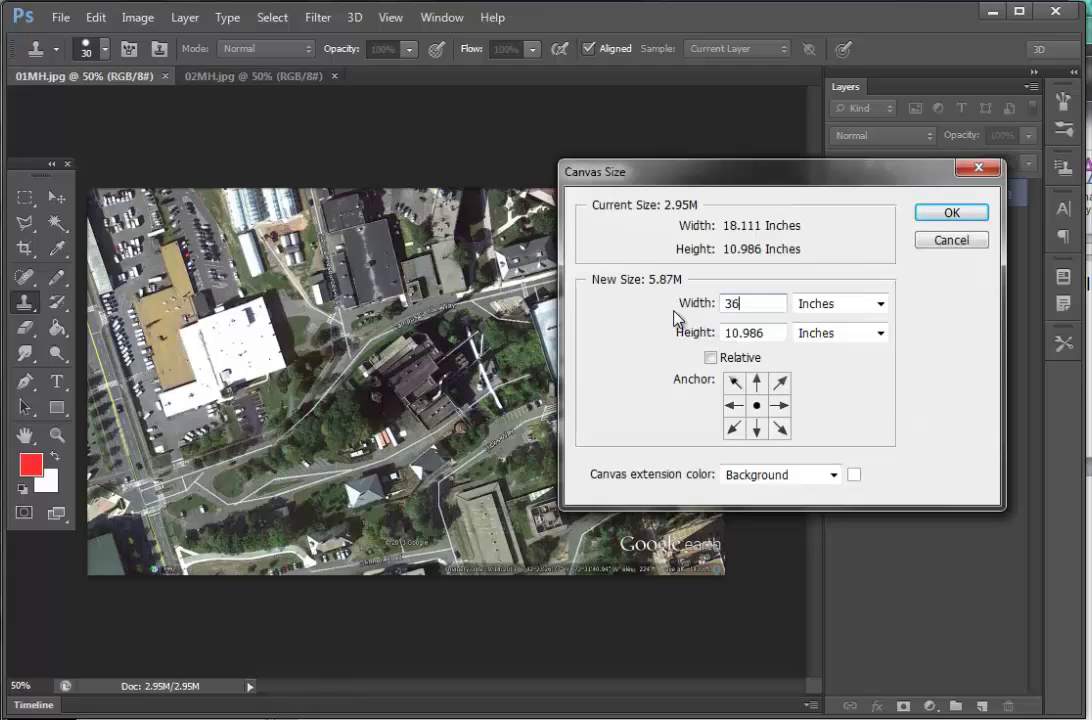
left_click(970, 221)
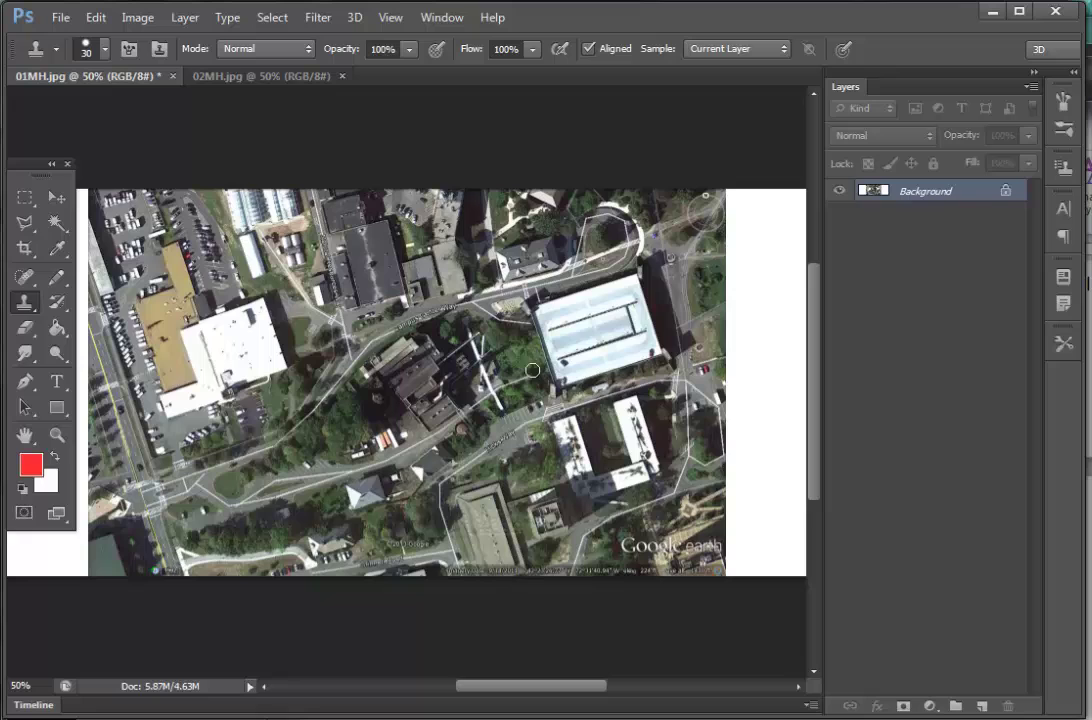
Convert Background to Layer 0, zoom out, and drag the photo flush to the left edge.
double_click(968, 197)
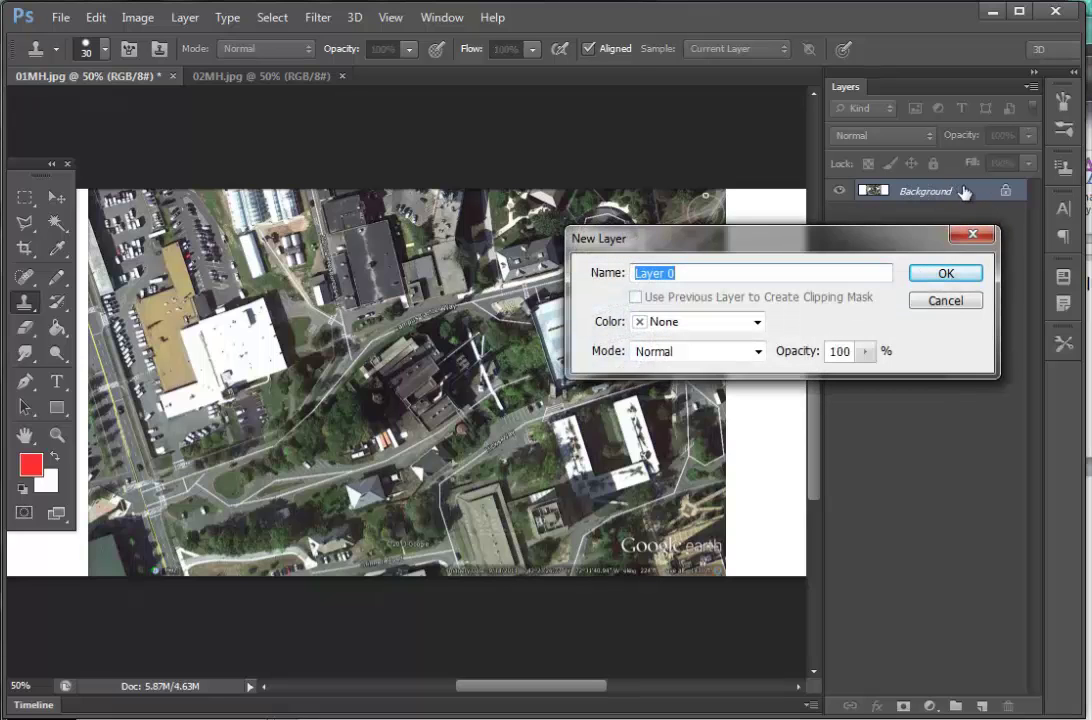
left_click(931, 277)
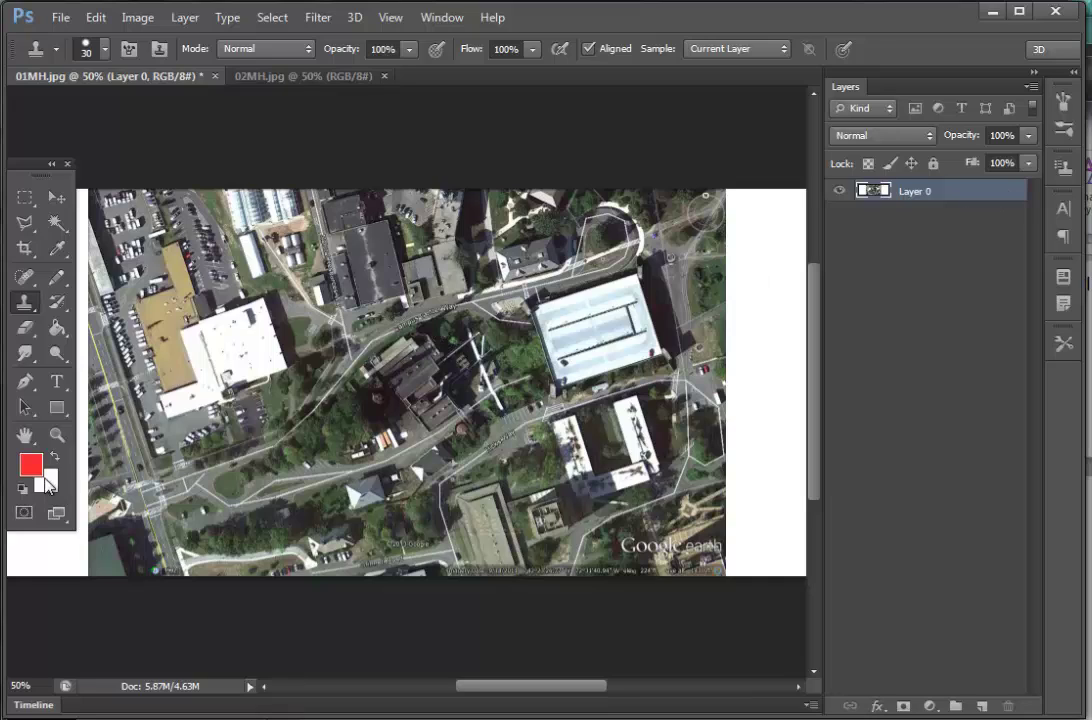
key("z")
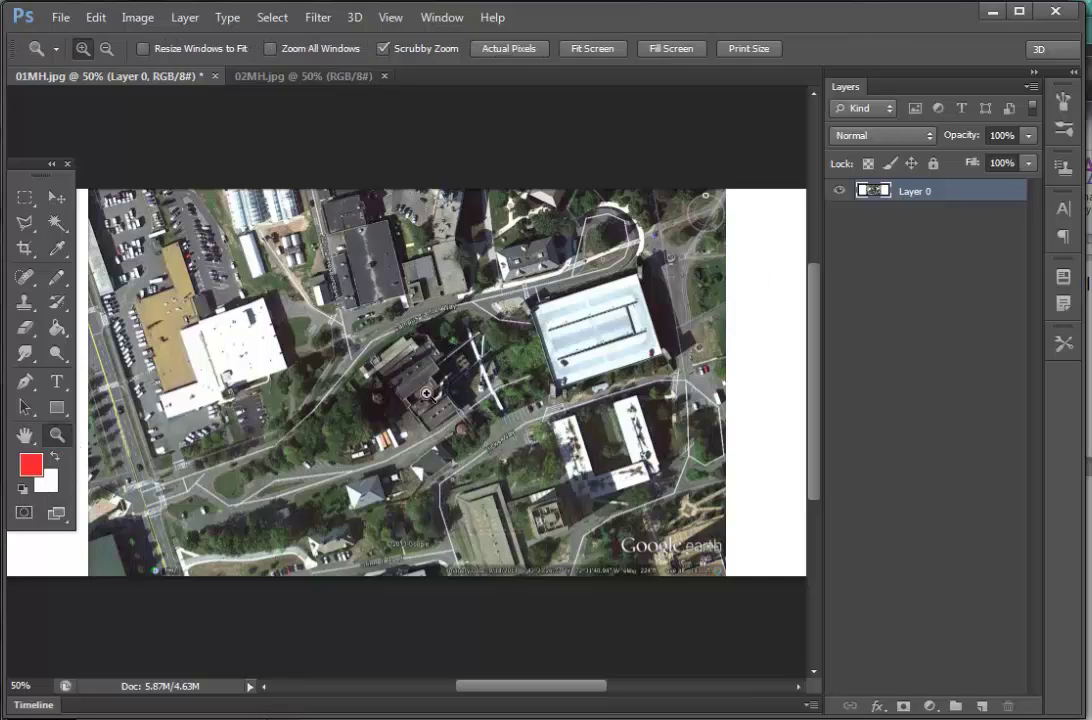
left_click_drag(450, 385, 437, 710)
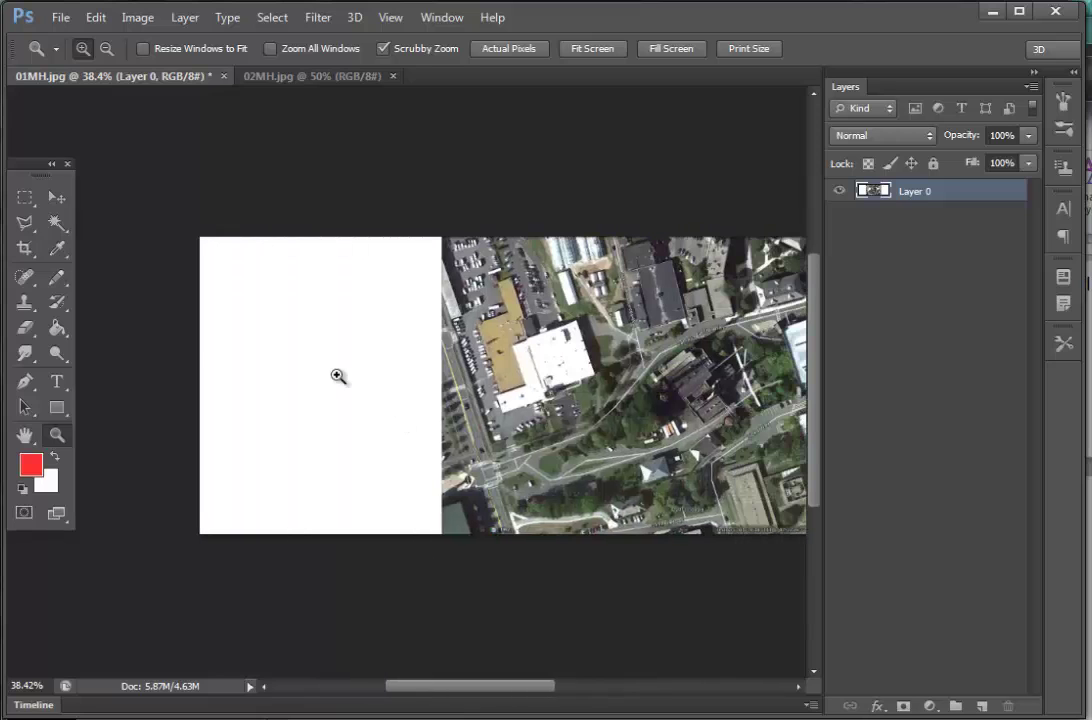
left_click(57, 198)
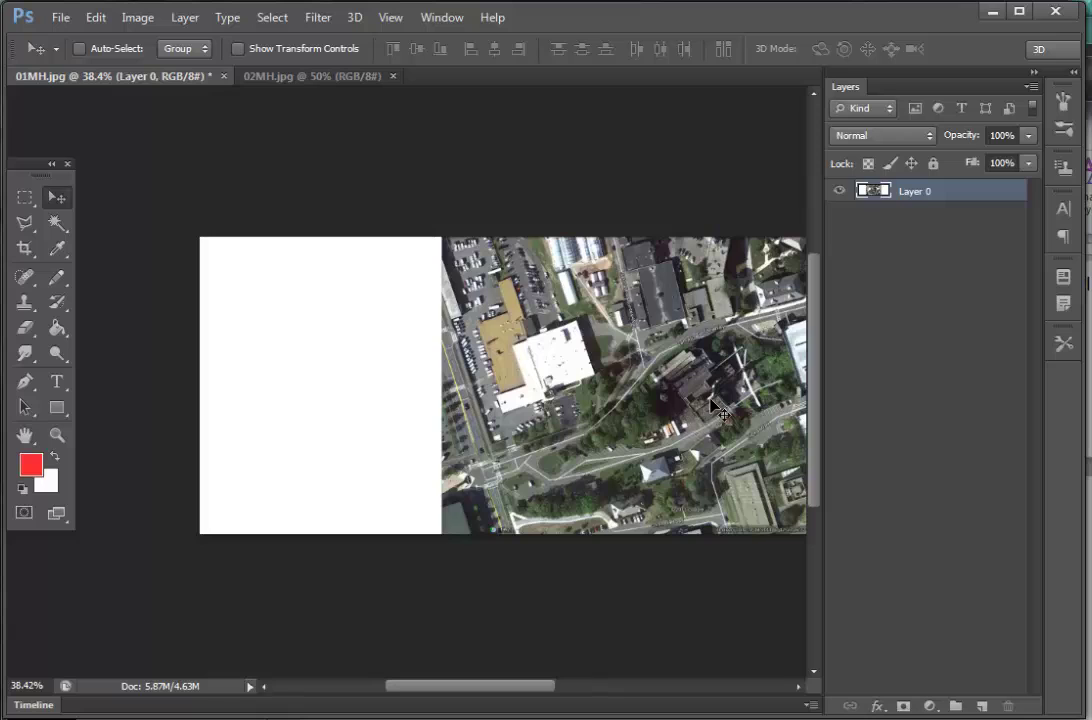
left_click_drag(712, 401, 484, 408)
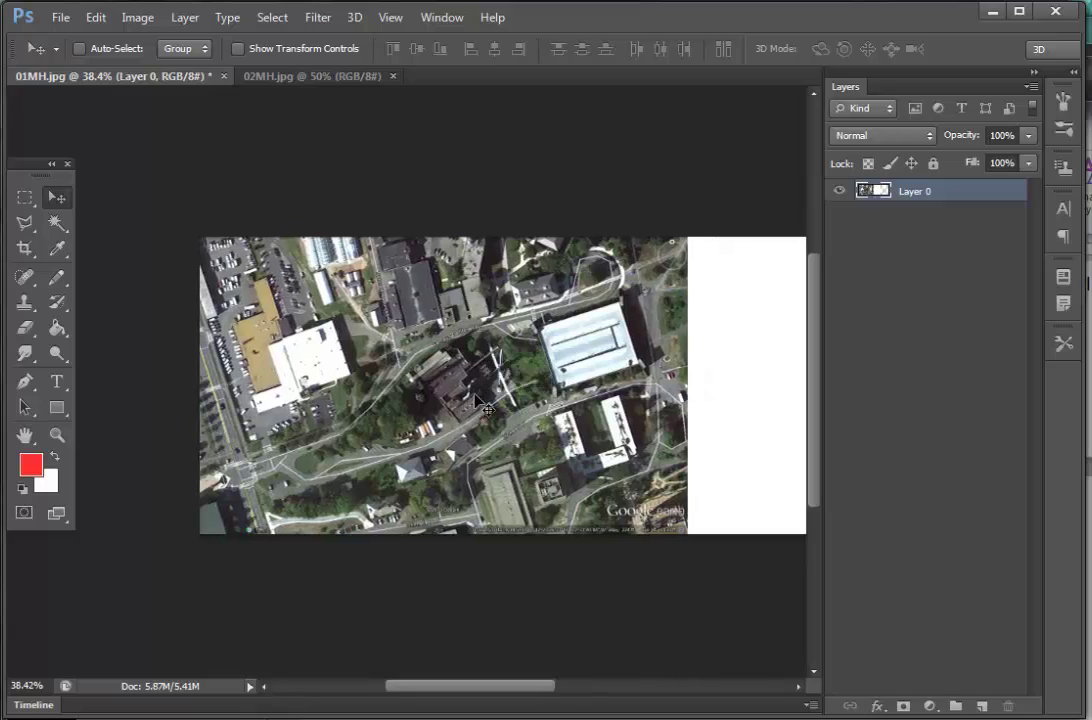
Switch to 02MH.jpg, select the entire image and copy it.
left_click(343, 85)
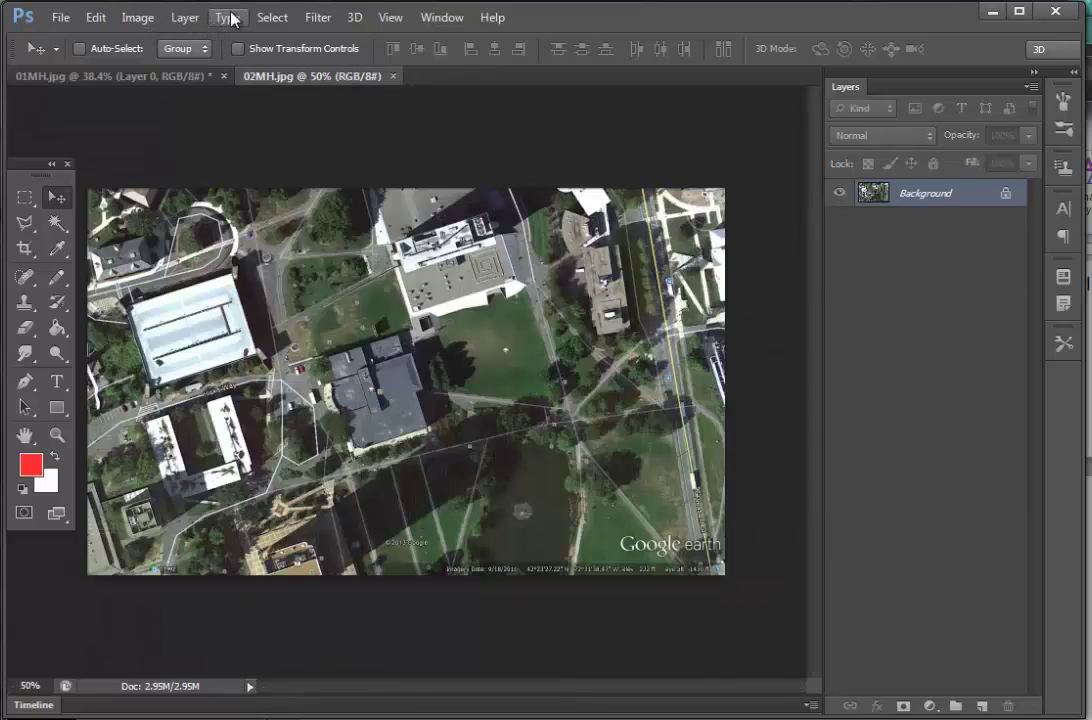
left_click(276, 19)
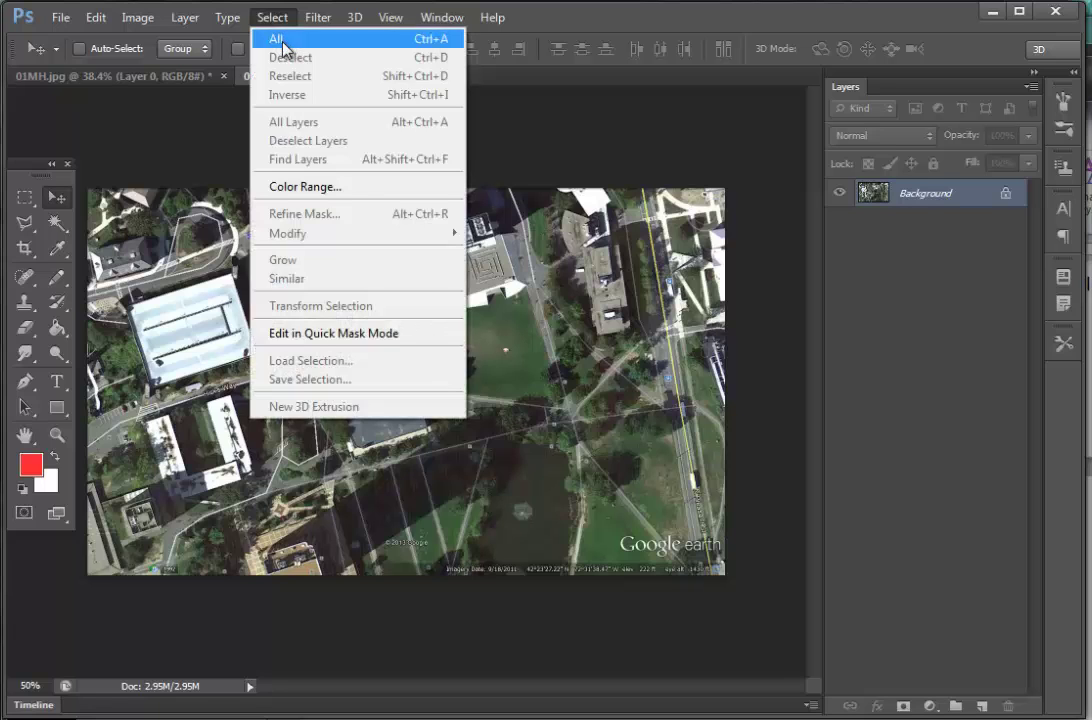
left_click(283, 44)
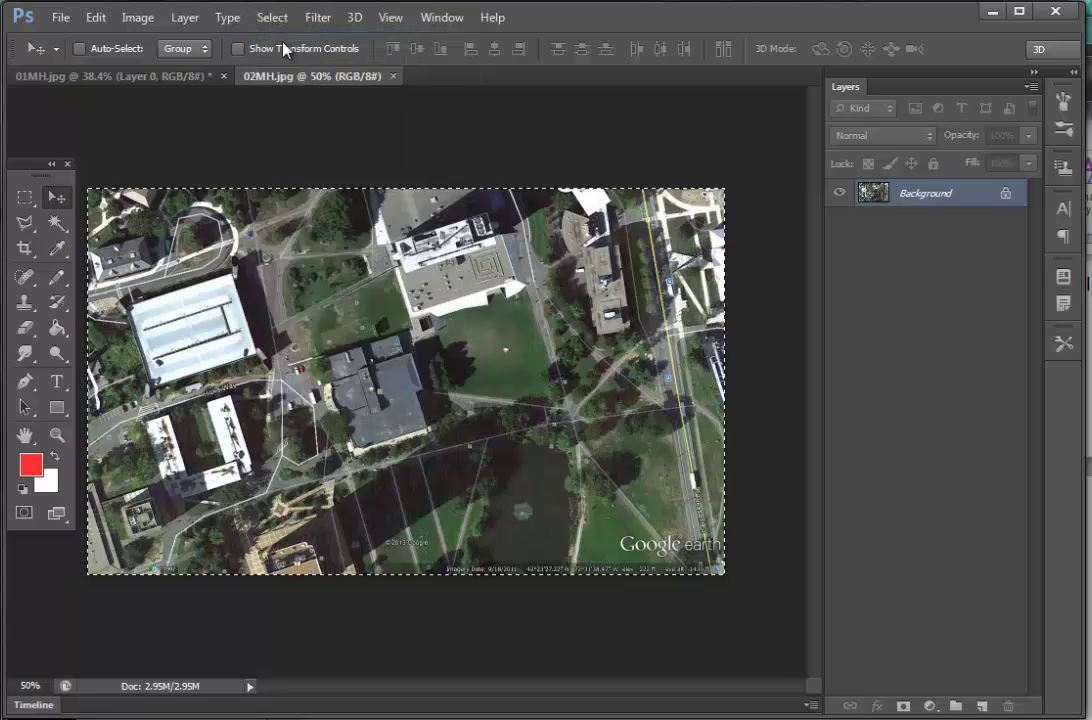
left_click(92, 18)
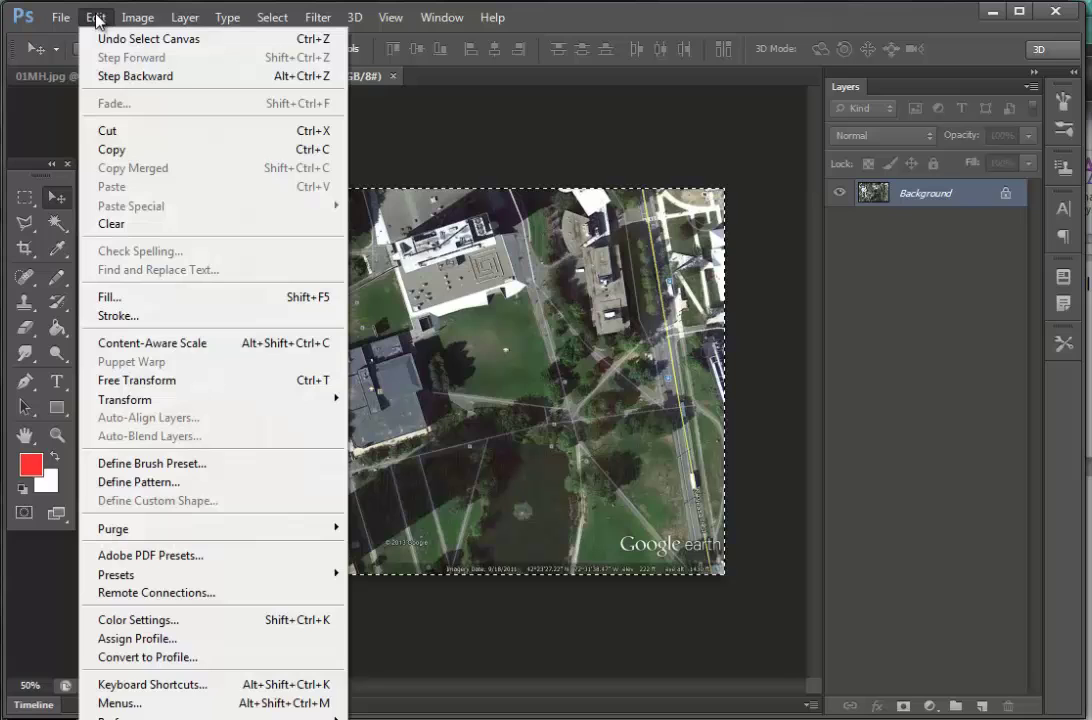
left_click(151, 151)
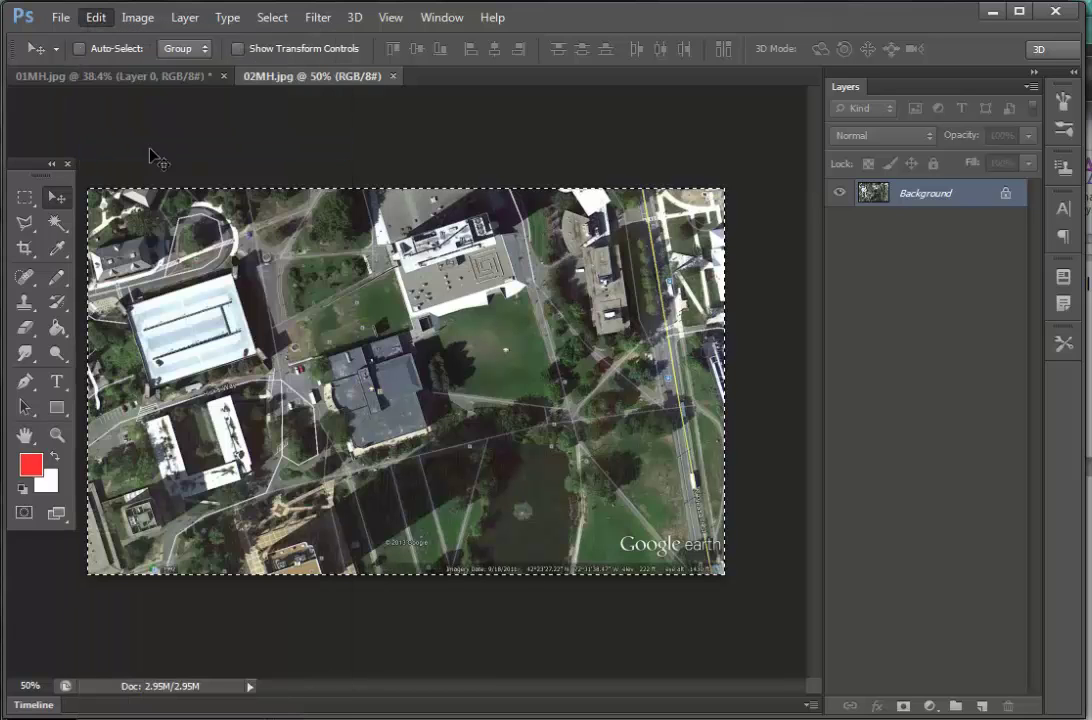
Paste the copied 02MH aerial image into 01MH.jpg as a new Layer 1.
left_click(155, 87)
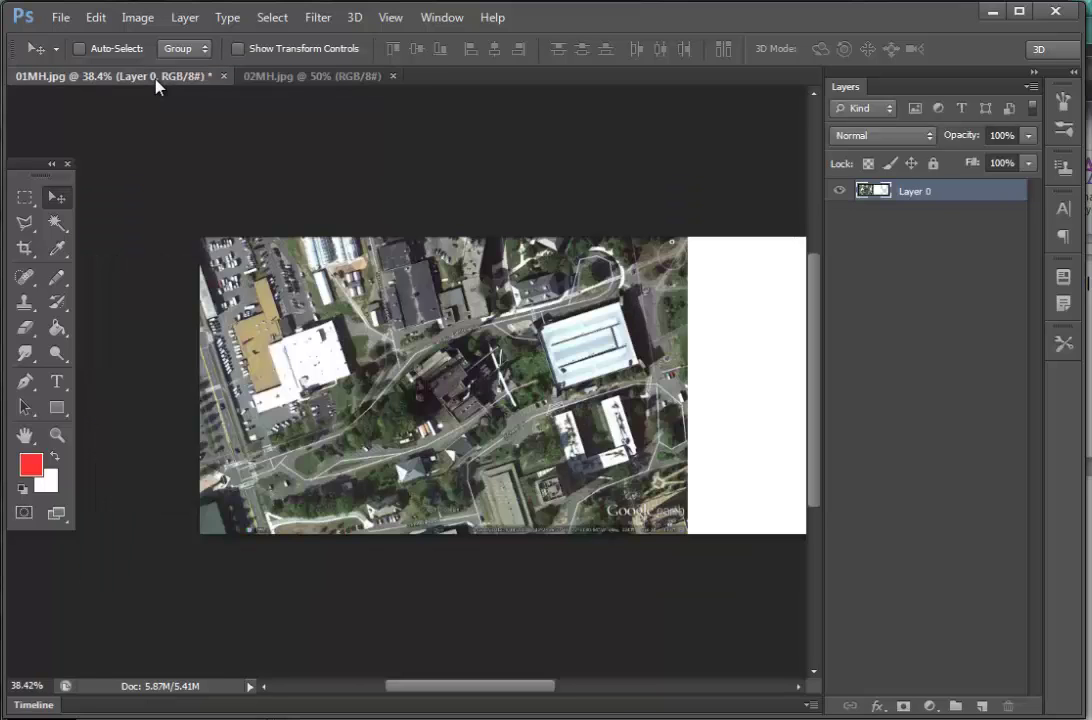
left_click(96, 18)
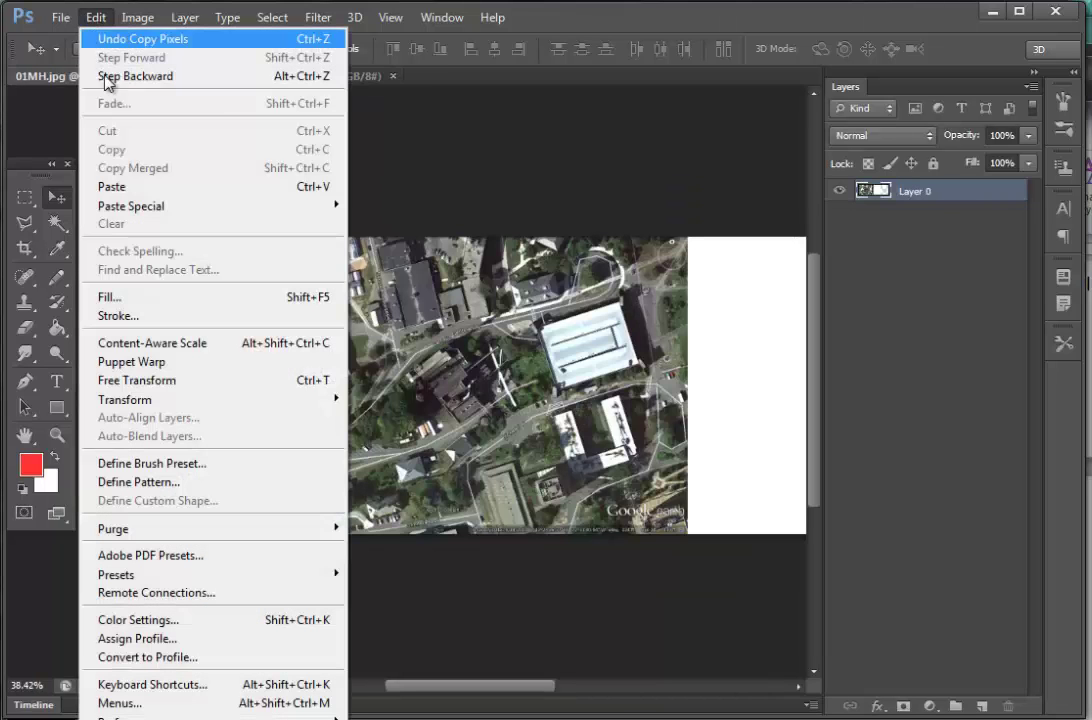
left_click(143, 190)
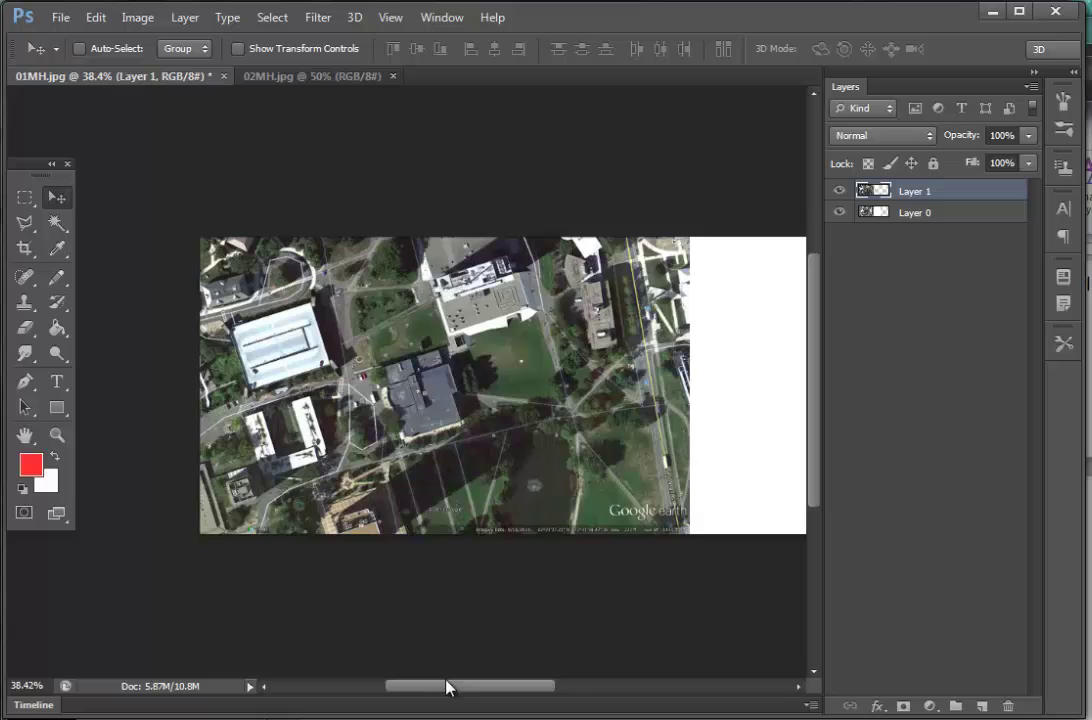
Drag Layer 1 right, then back left to overlap the first photo, and zoom in on the overlap.
left_click_drag(446, 684, 518, 668)
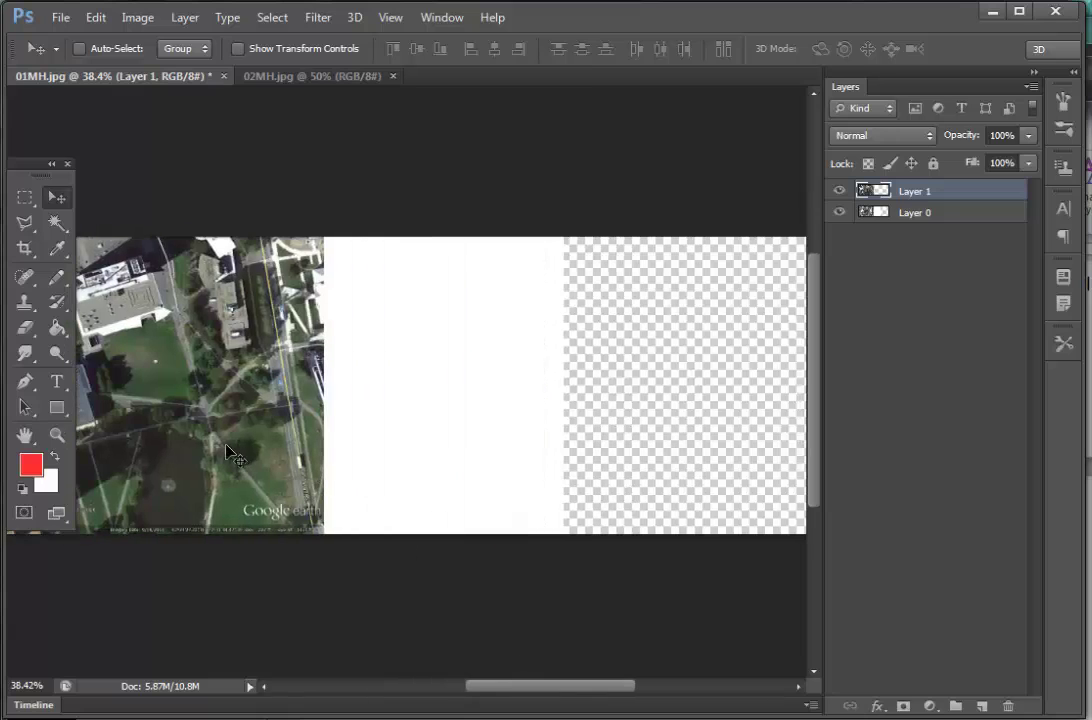
left_click_drag(178, 398, 676, 452)
left_click_drag(446, 434, 323, 420)
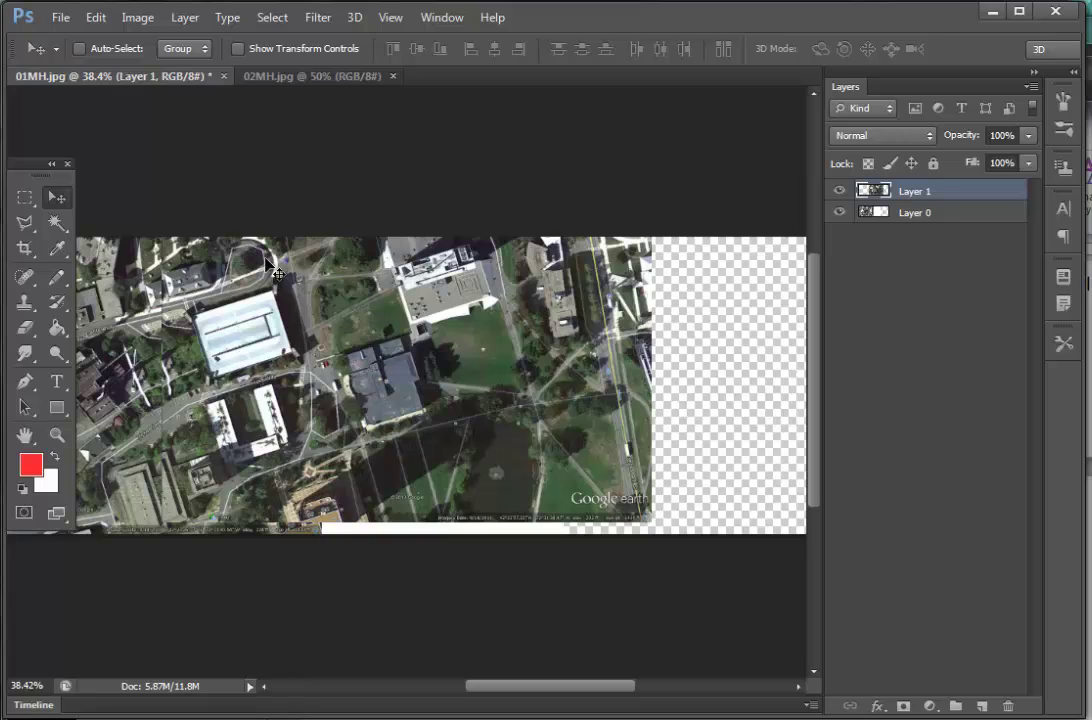
left_click(57, 435)
left_click_drag(200, 300, 292, 265)
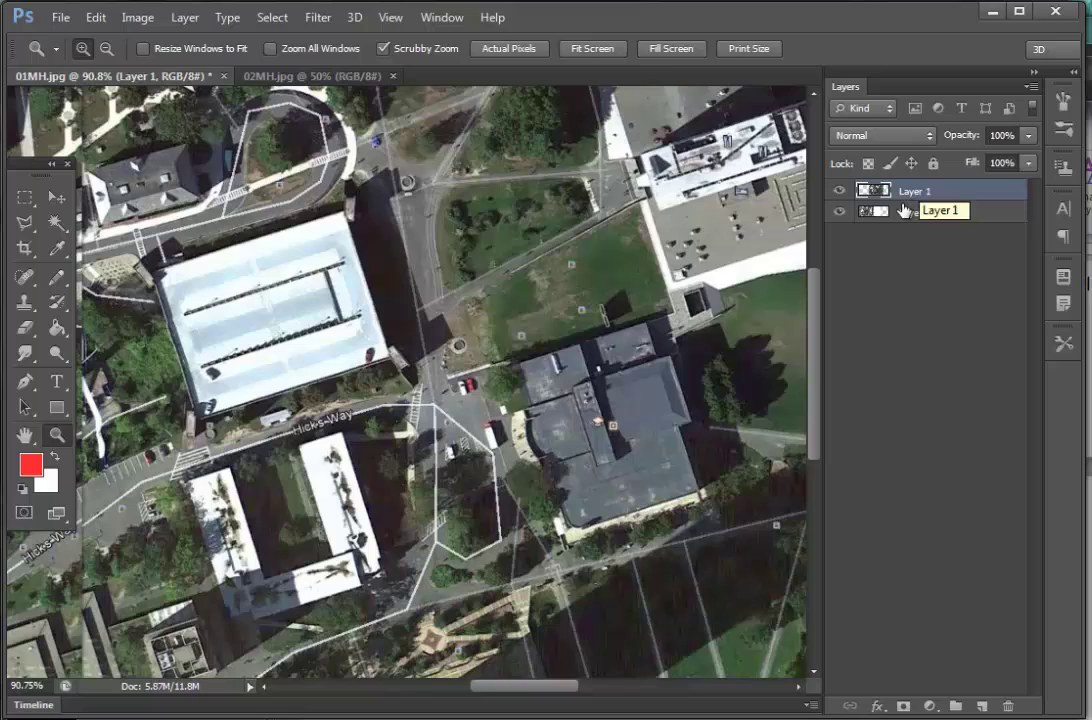
Lower Layer 1 opacity to 50% and shift it left and down to match Layer 0's buildings.
left_click(1029, 136)
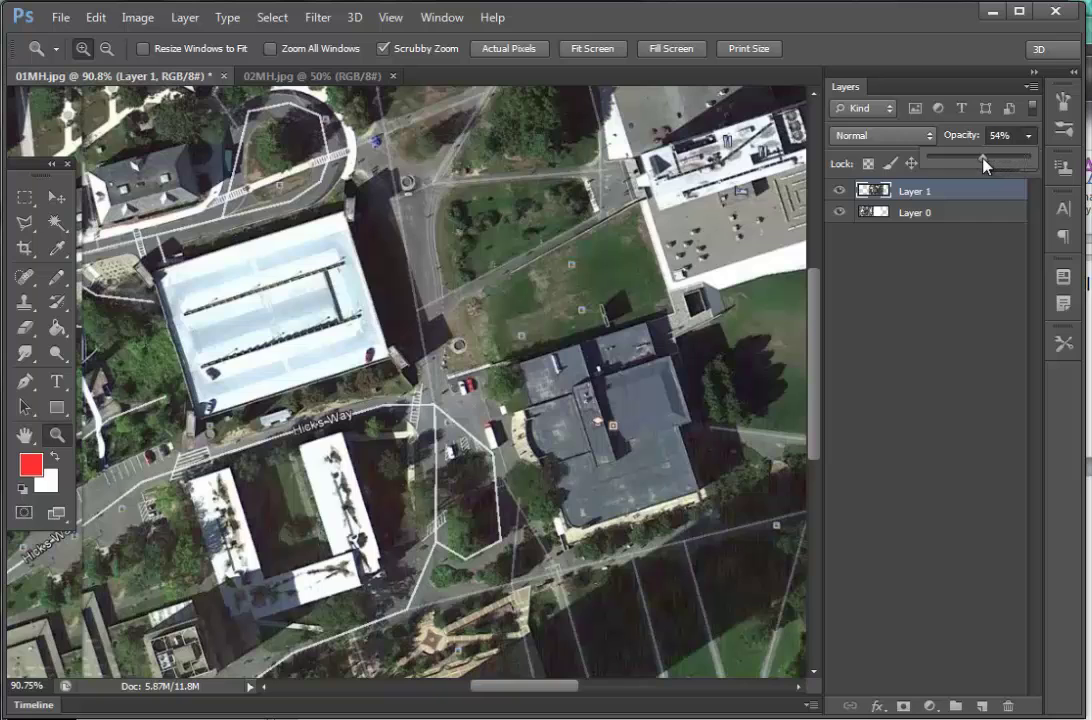
left_click_drag(985, 165, 979, 163)
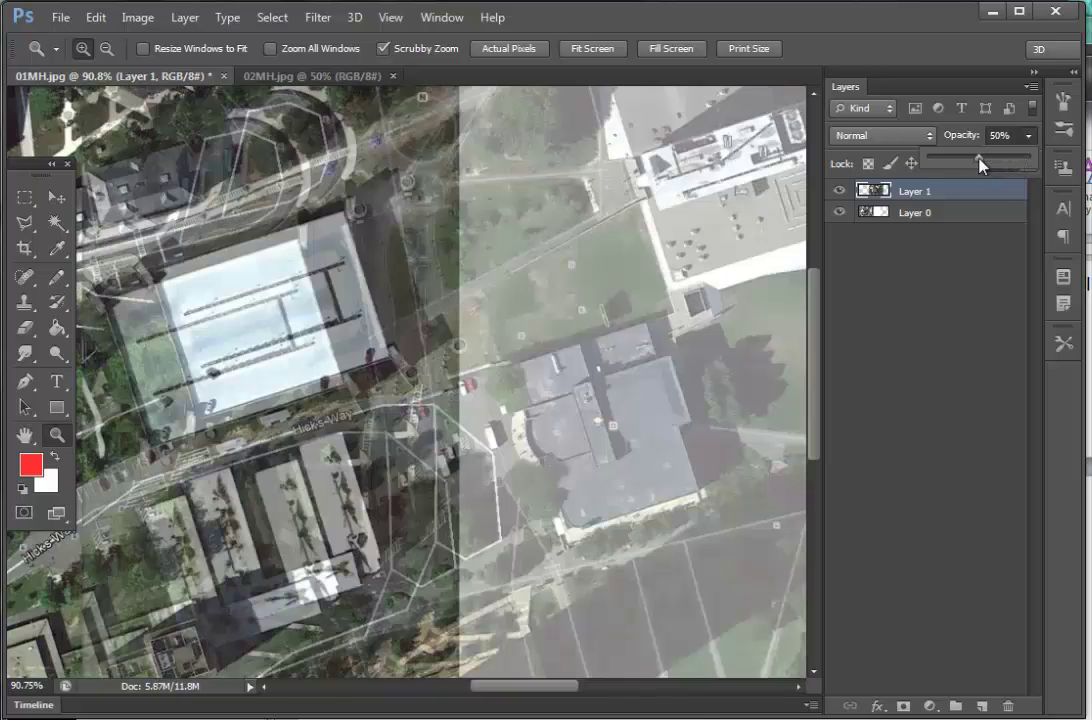
left_click(62, 205)
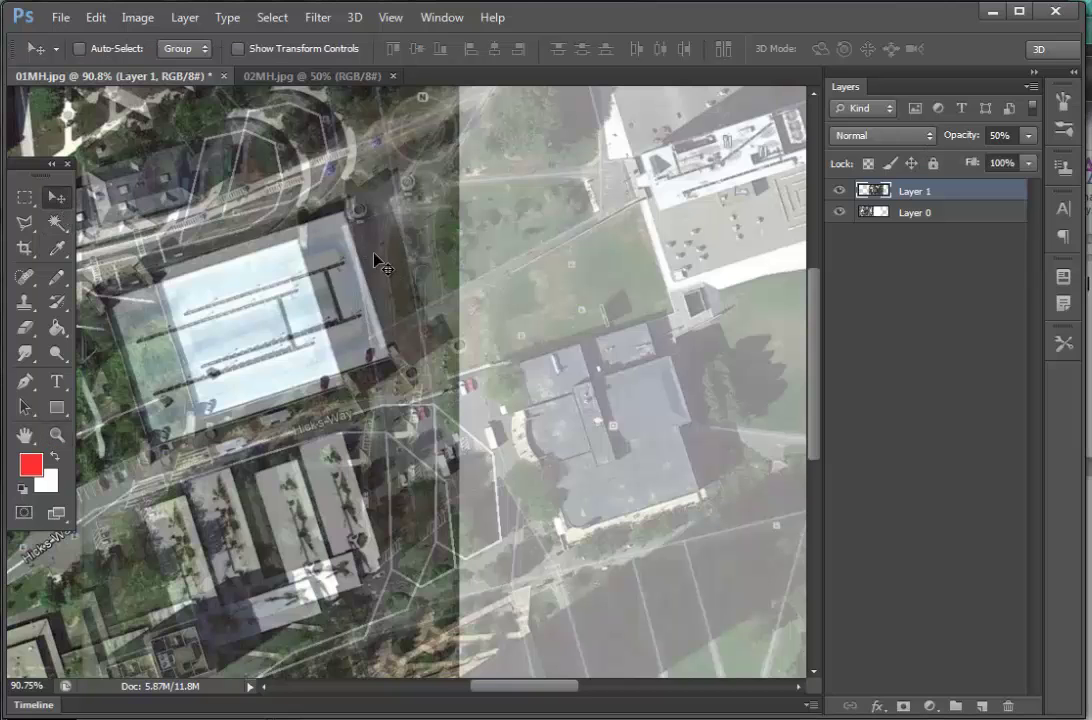
left_click_drag(379, 262, 330, 288)
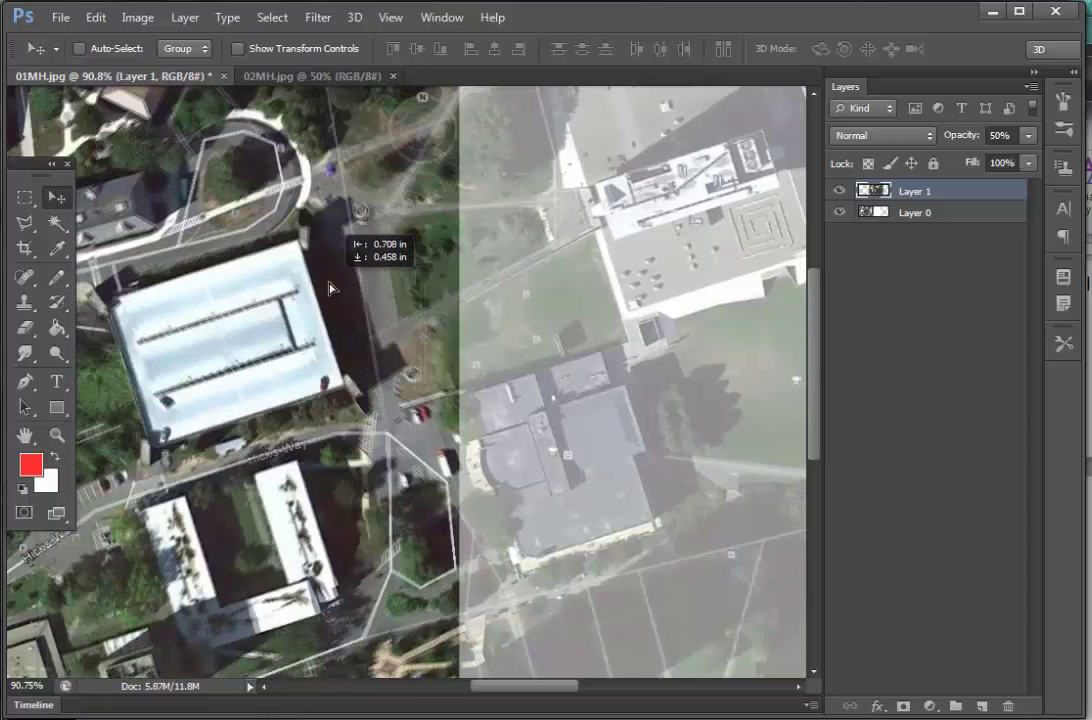
left_click_drag(330, 288, 330, 288)
Zoom in to 300% on the large white roof to check the alignment.
left_click(57, 437)
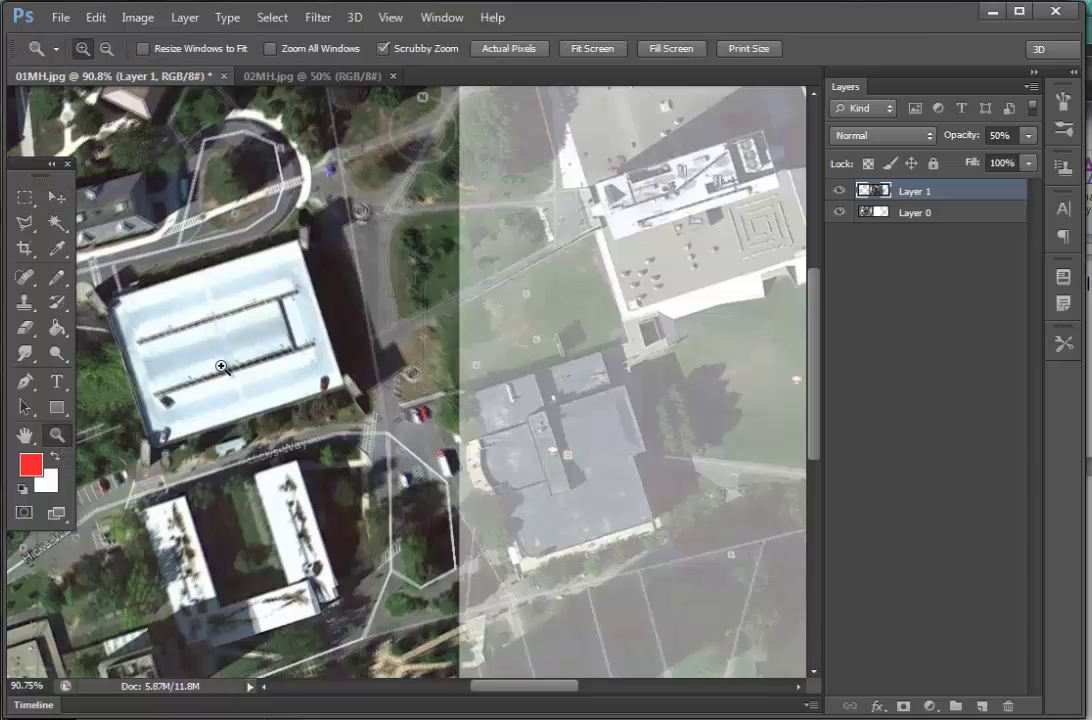
left_click(214, 347)
left_click(214, 347)
left_click(216, 347)
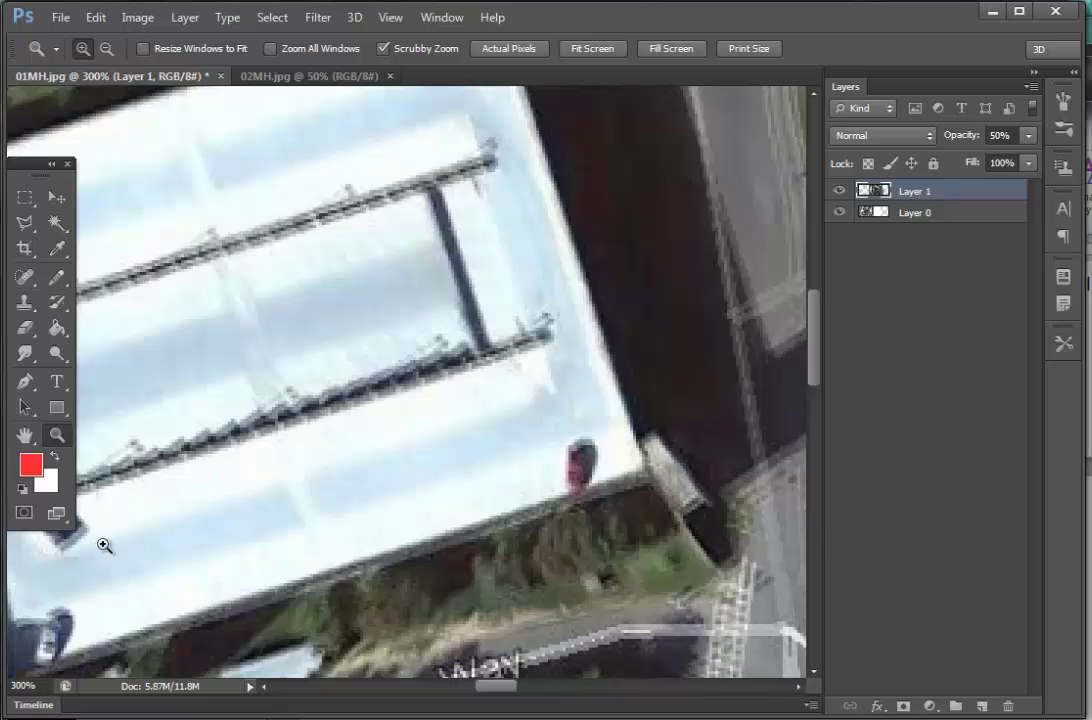
Nudge Layer 1 with the Move tool and arrow keys until the crosswalk and roads match, then view at 100%.
left_click(26, 436)
left_click_drag(377, 450, 652, 241)
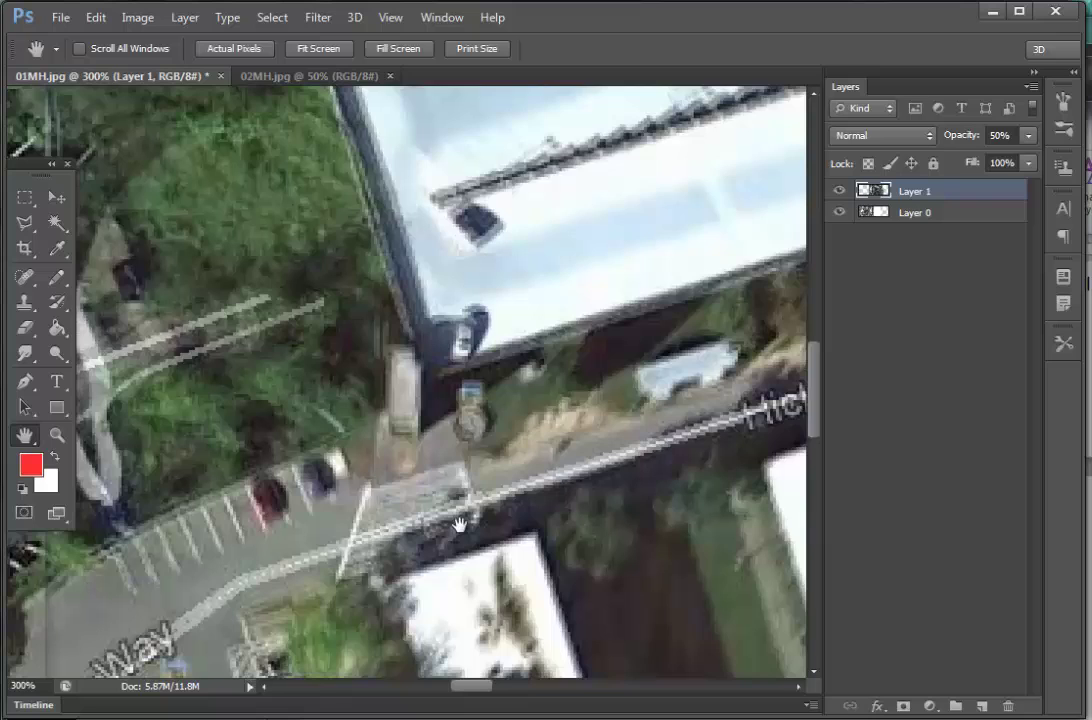
left_click_drag(480, 480, 430, 468)
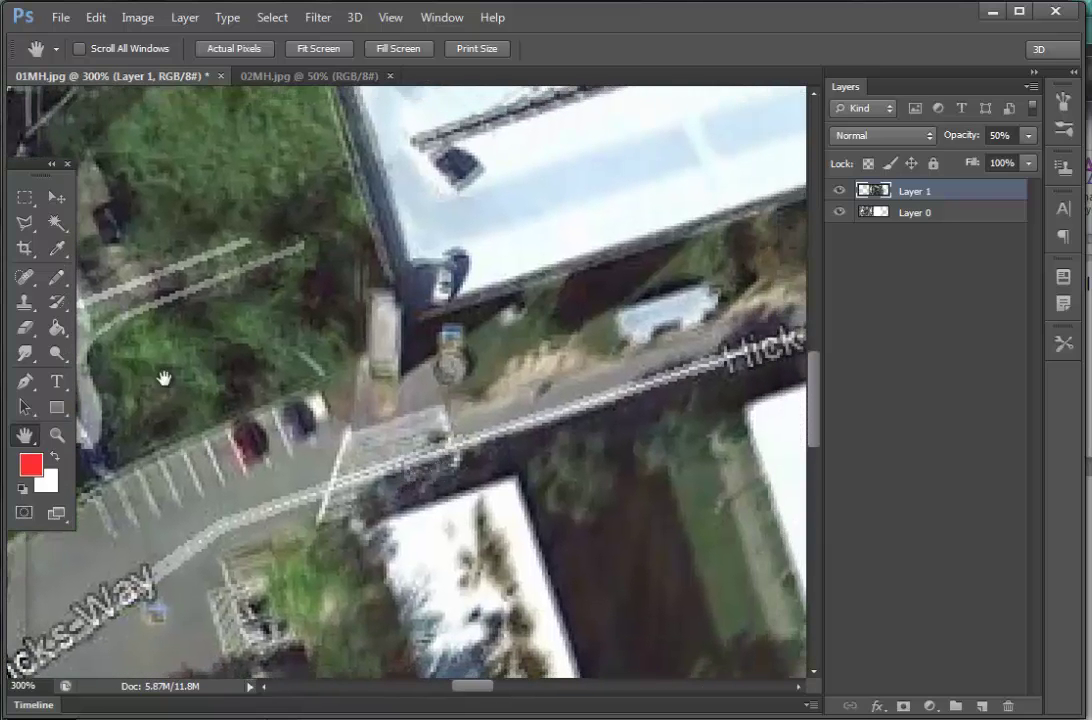
left_click(55, 196)
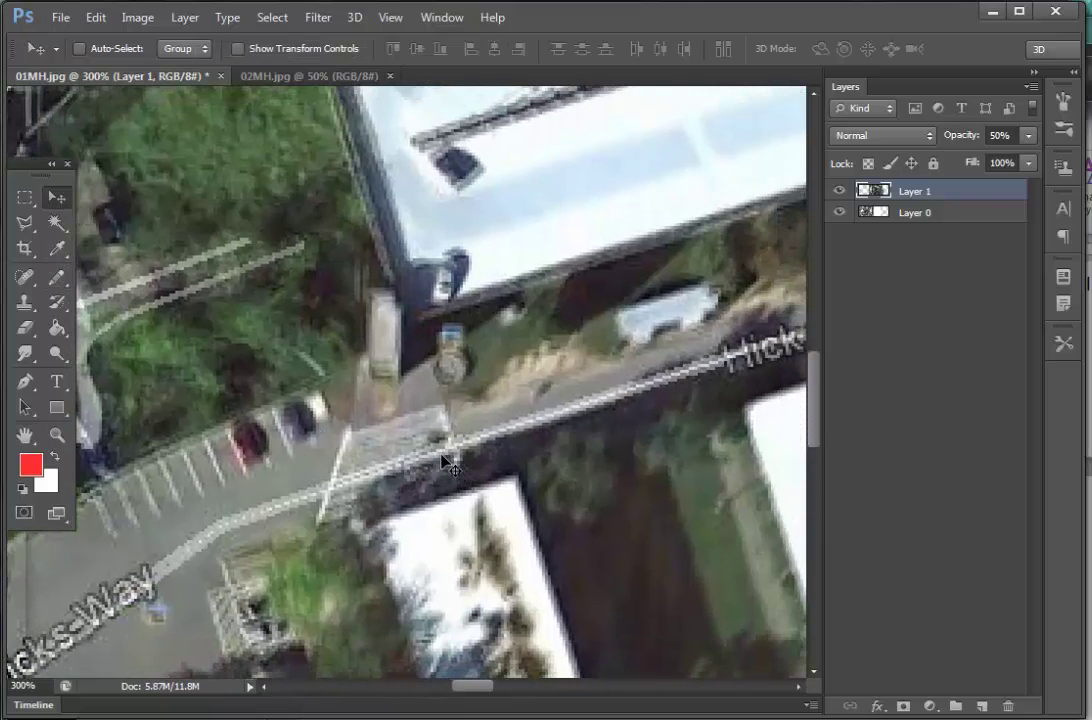
mouse_move(447, 462)
left_mouse_down()
mouse_move(428, 466)
mouse_move(440, 462)
left_mouse_up()
key("Up")
key("Up")
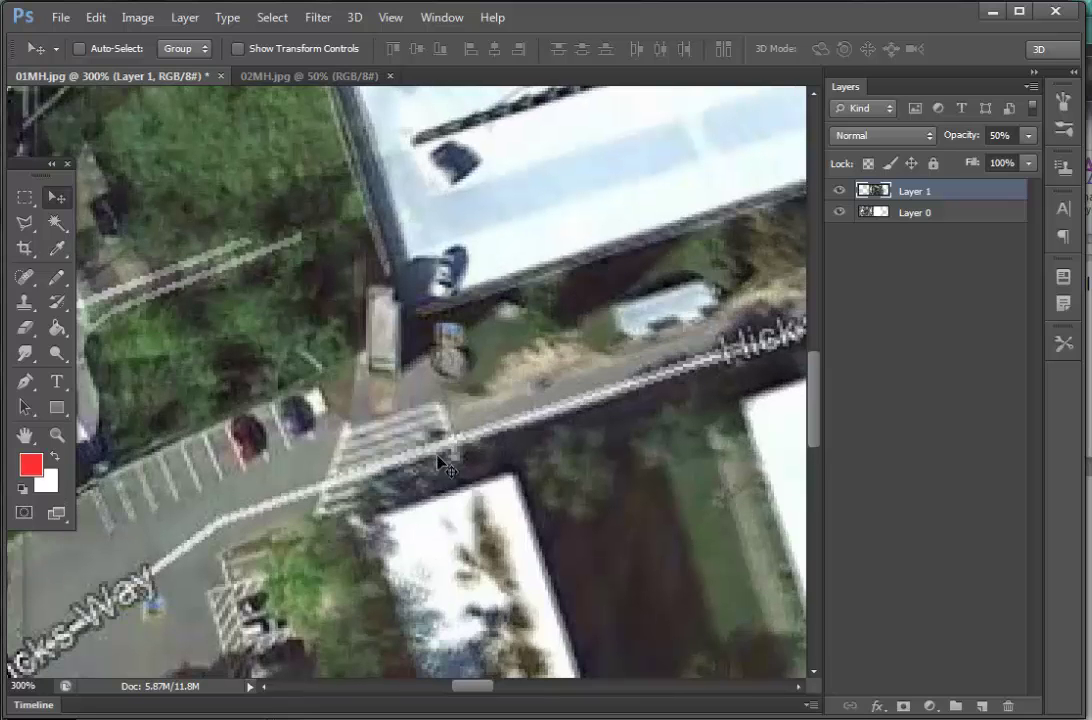
key("Down")
key("Down")
key("Up")
key("Down")
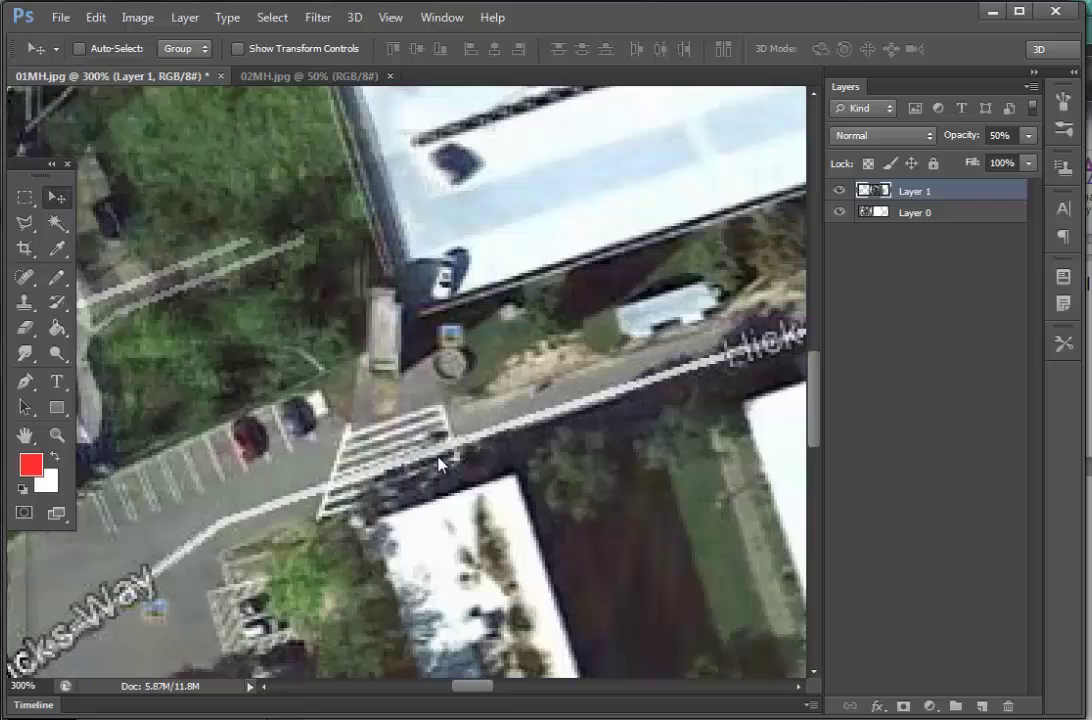
double_click(58, 437)
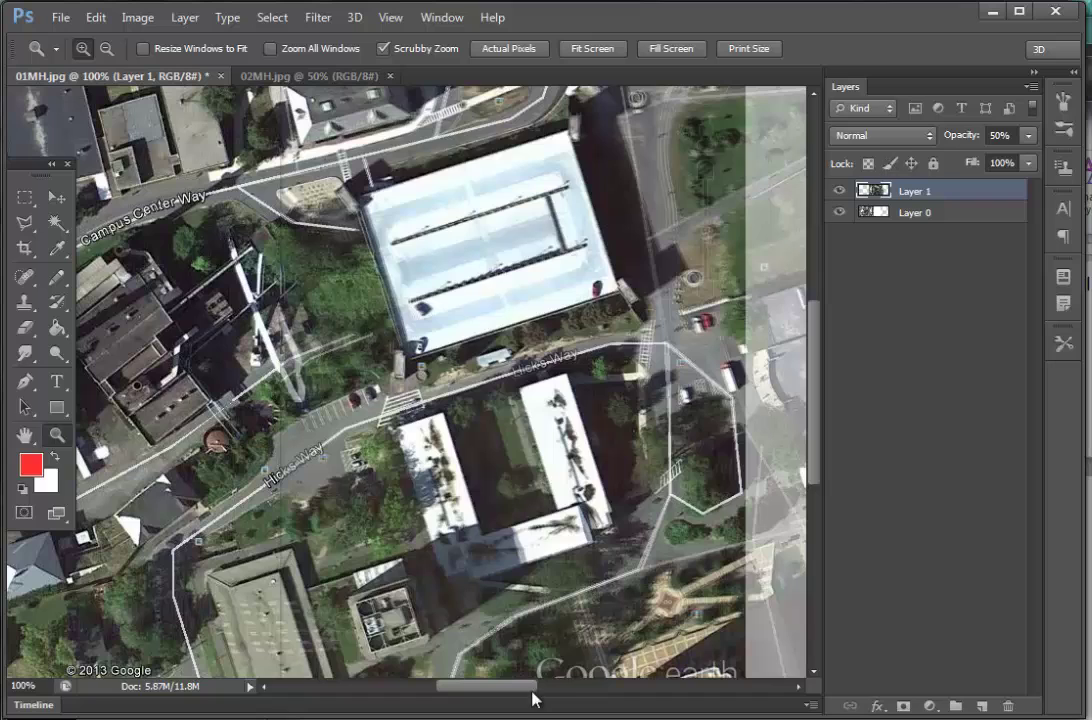
mouse_move(530, 690)
left_mouse_down()
mouse_move(475, 697)
mouse_move(512, 702)
left_mouse_up()
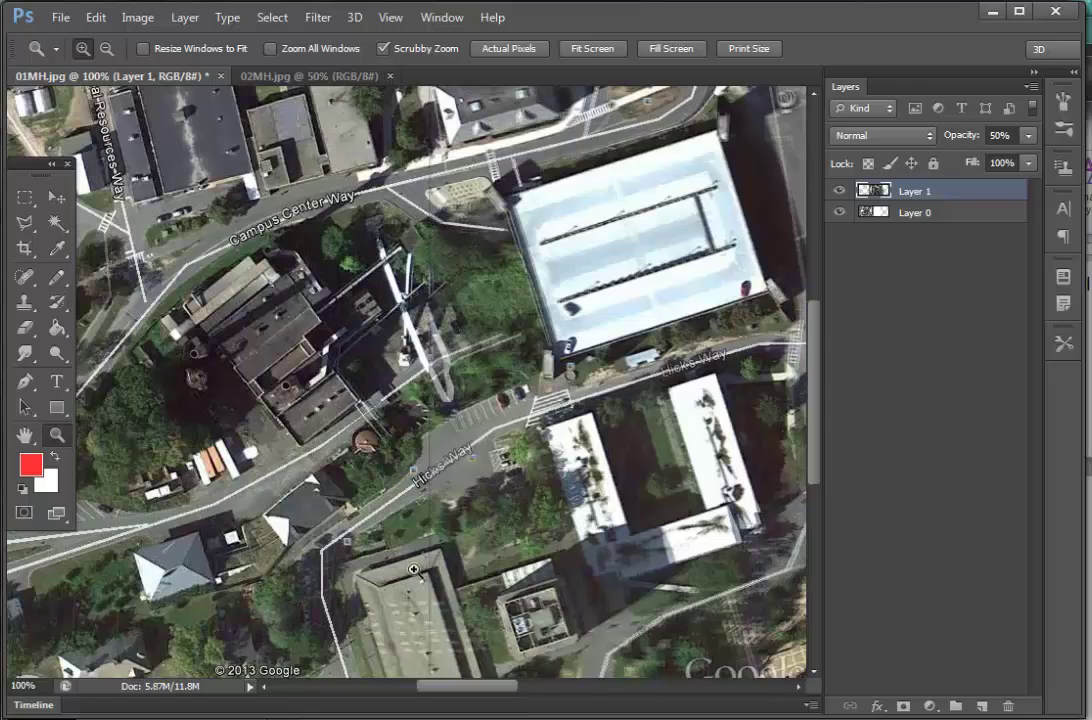
At 50% zoom, draw a rectangular marquee over a vertical strip through the middle of the map.
left_click(399, 432, "alt")
left_click(399, 427, "alt")
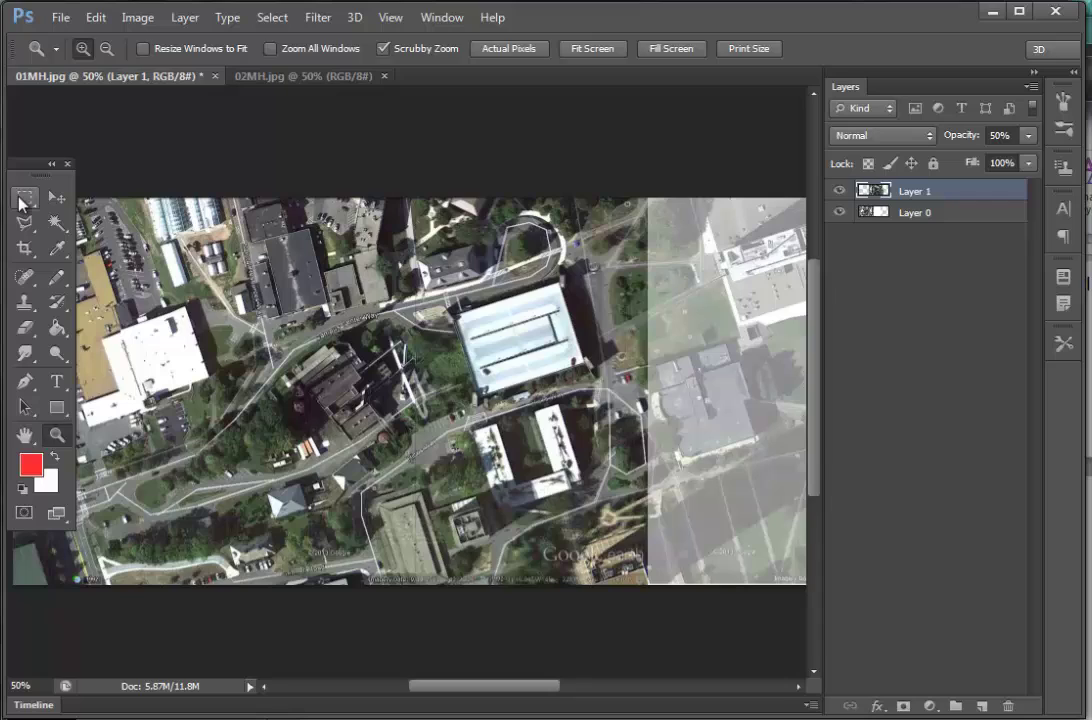
left_click(24, 198)
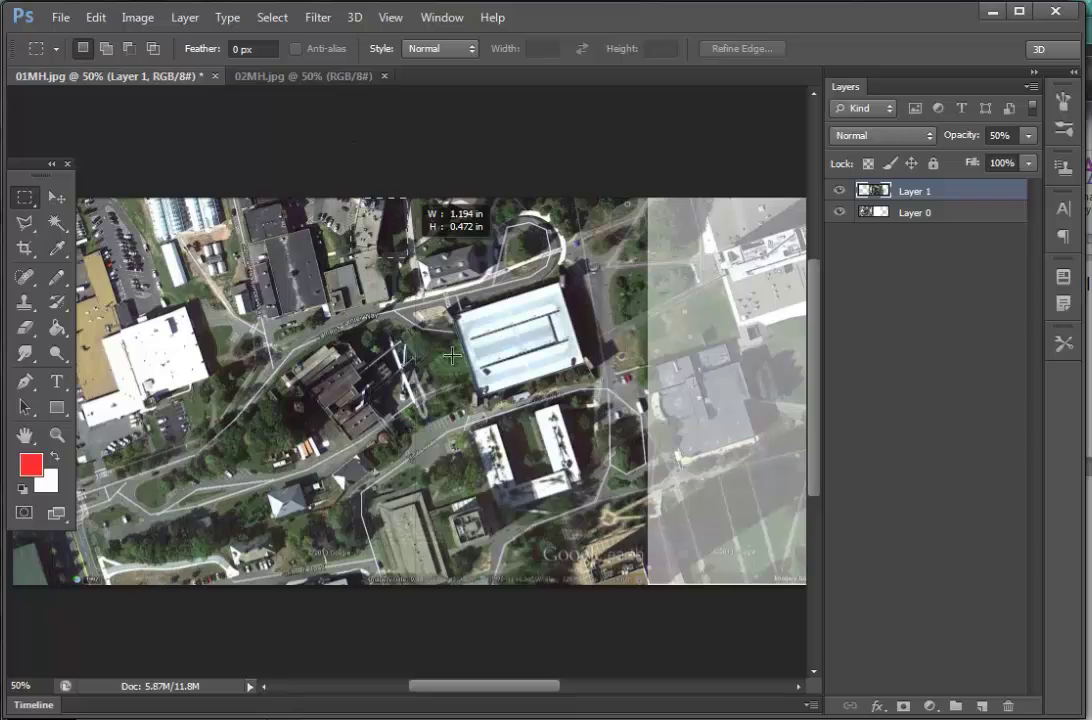
left_click_drag(452, 355, 465, 629)
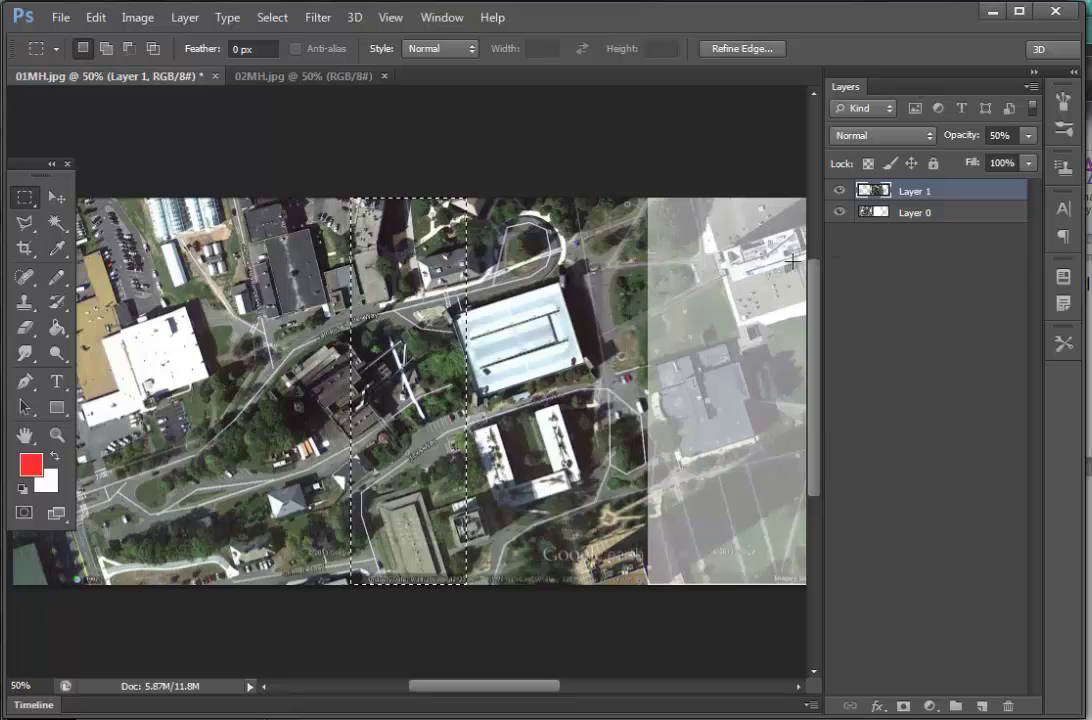
Raise Layer 1 opacity to 100% and zoom out to 33.33%.
left_click(1027, 137)
left_click_drag(987, 161, 1041, 171)
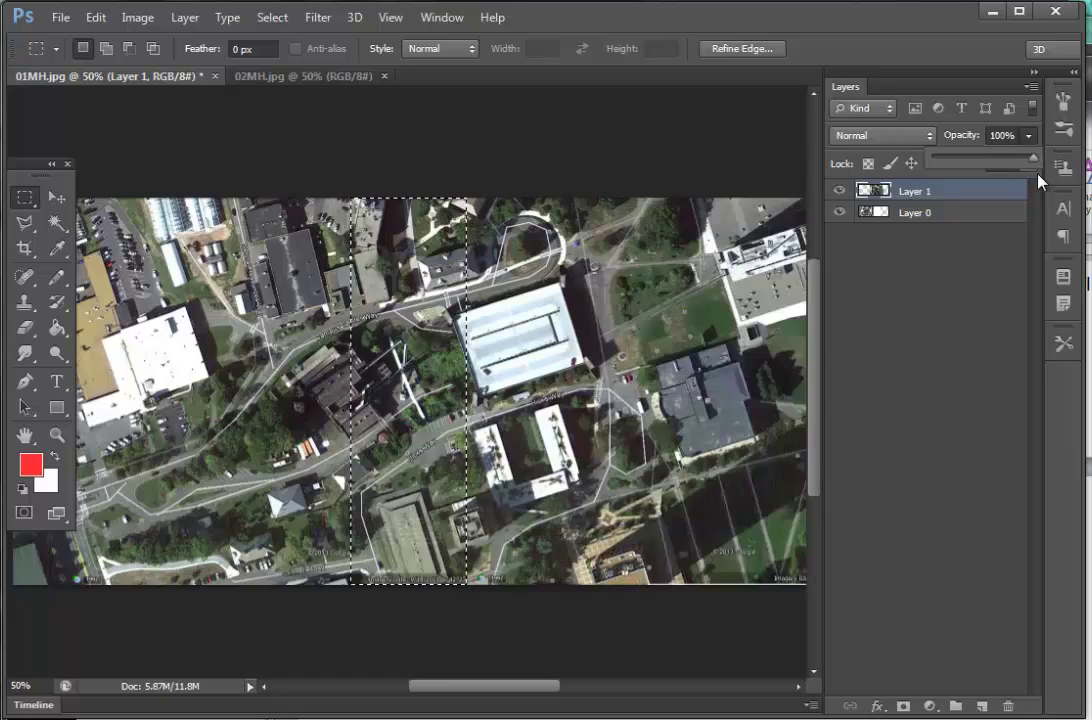
left_click(57, 435)
left_click(428, 448, "alt")
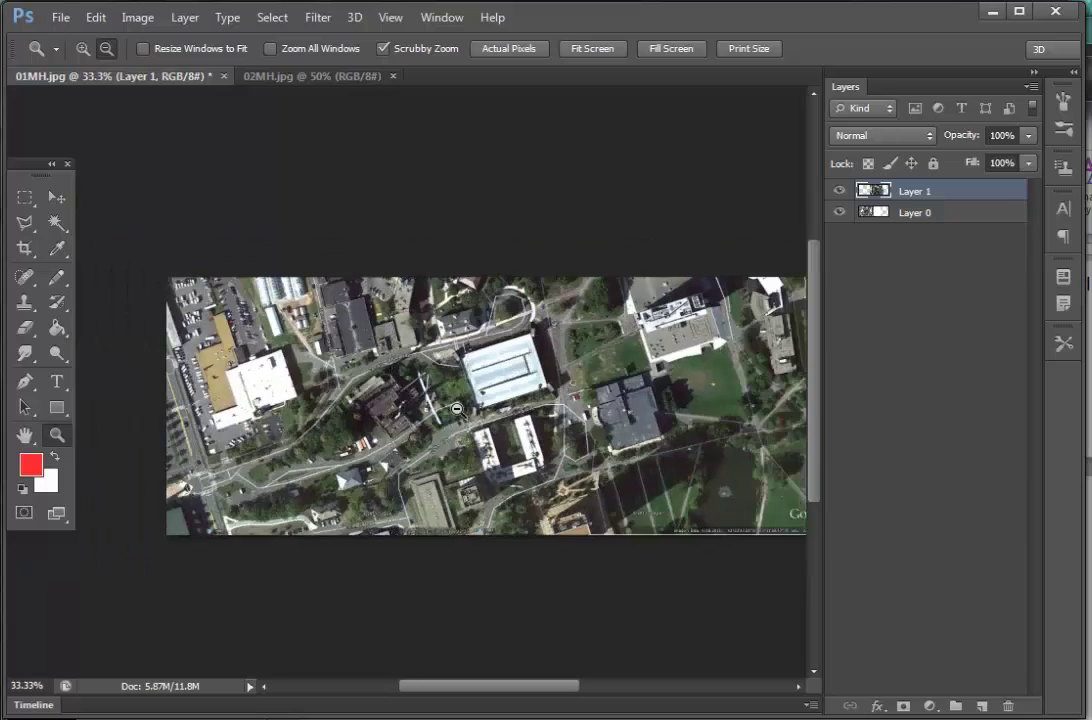
Crop 01MH.jpg to the joined two-photo strip, trimming the empty transparent area on the right.
left_click(457, 409, "alt")
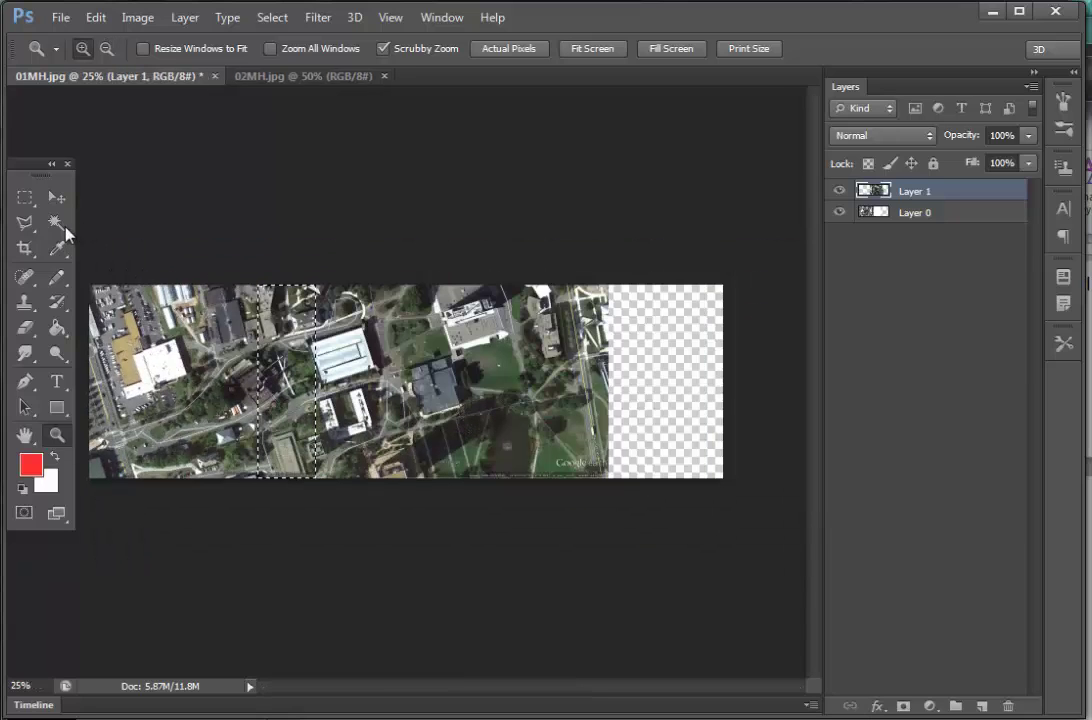
left_click(26, 247)
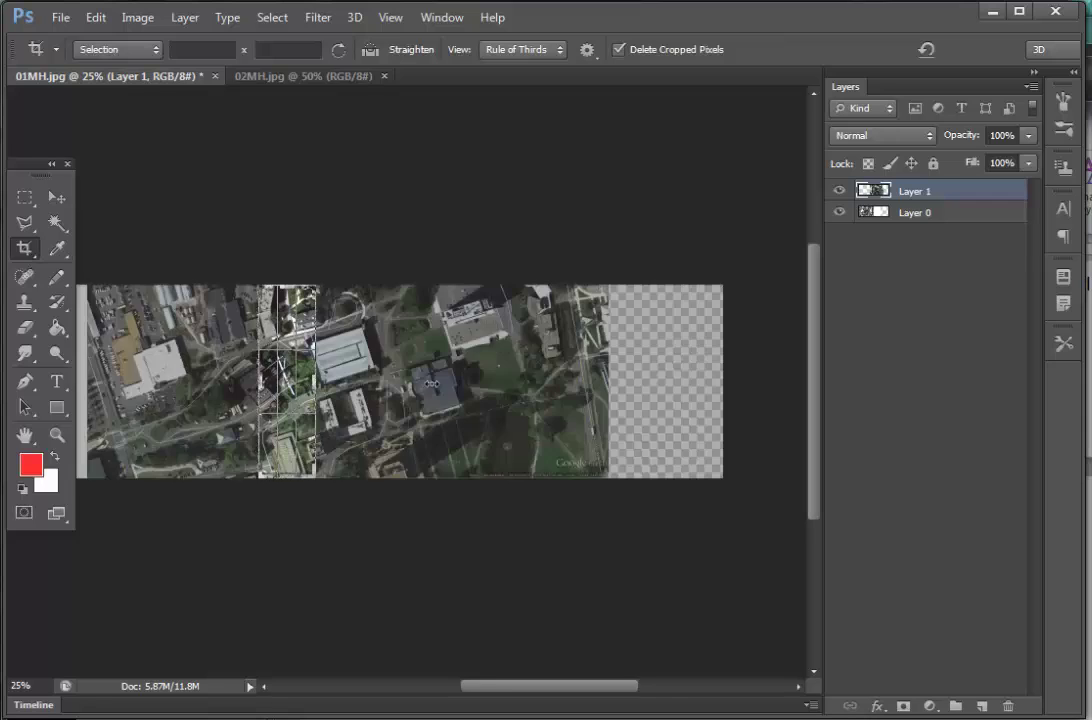
left_click_drag(431, 382, 461, 388)
left_click_drag(585, 687, 487, 639)
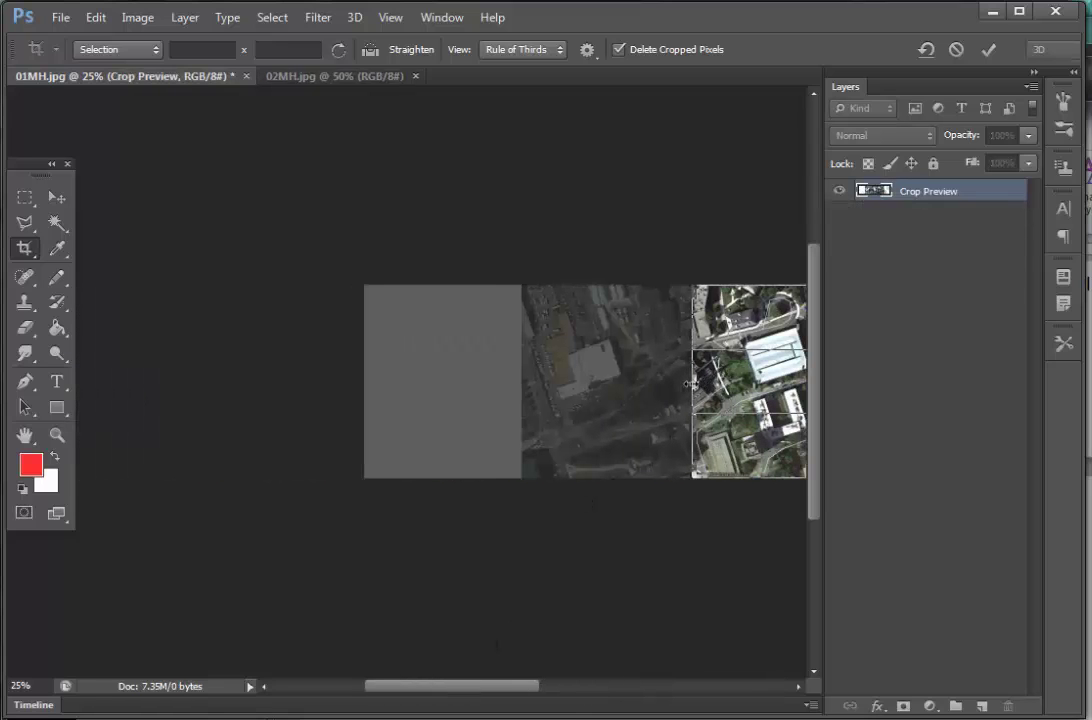
left_click_drag(690, 384, 607, 397)
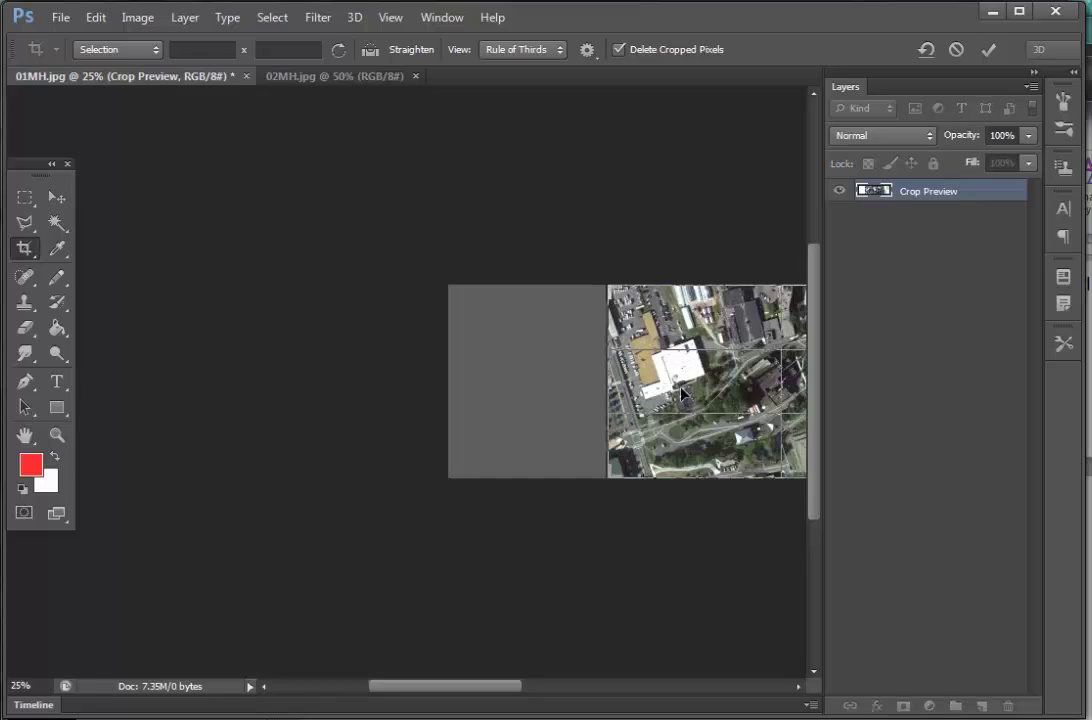
key("Return")
key("ctrl+v")
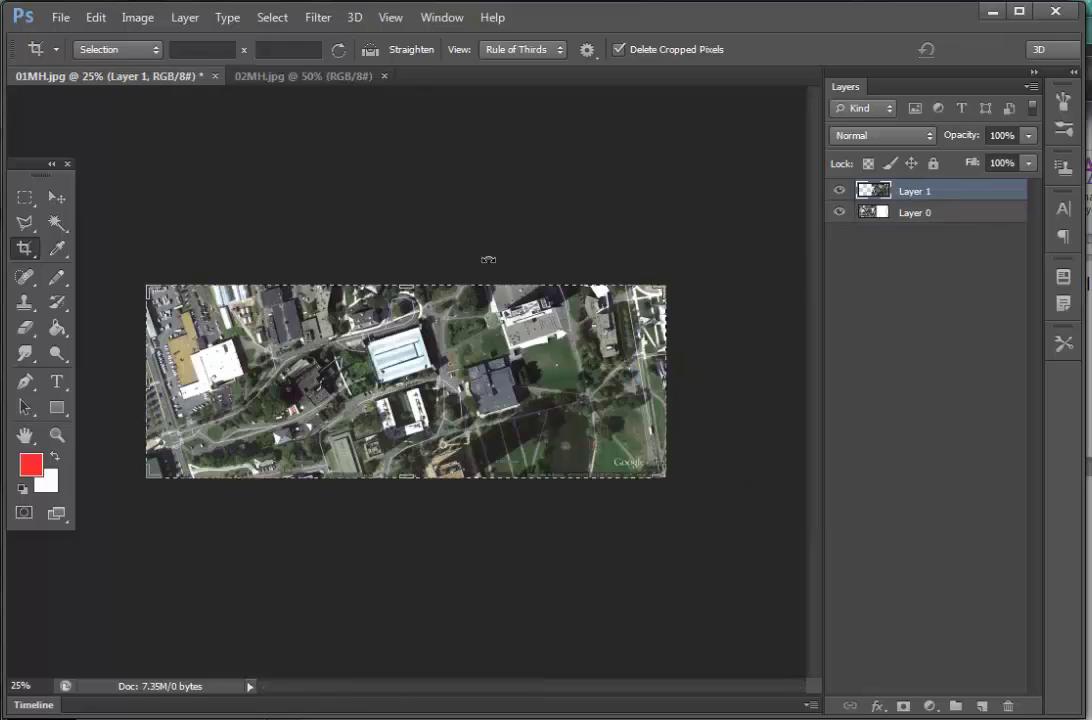
left_click(25, 197)
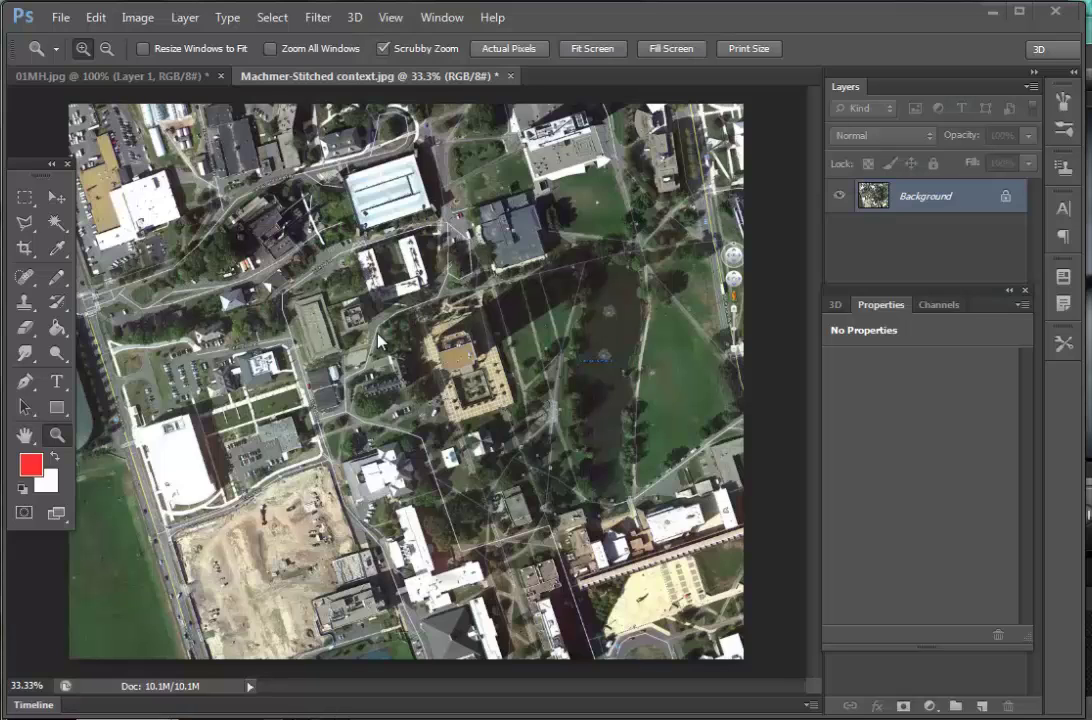
Start a Hue/Saturation adjustment layer via Layer > New Adjustment Layer on Machmer-Stitched context.jpg.
left_click(186, 18)
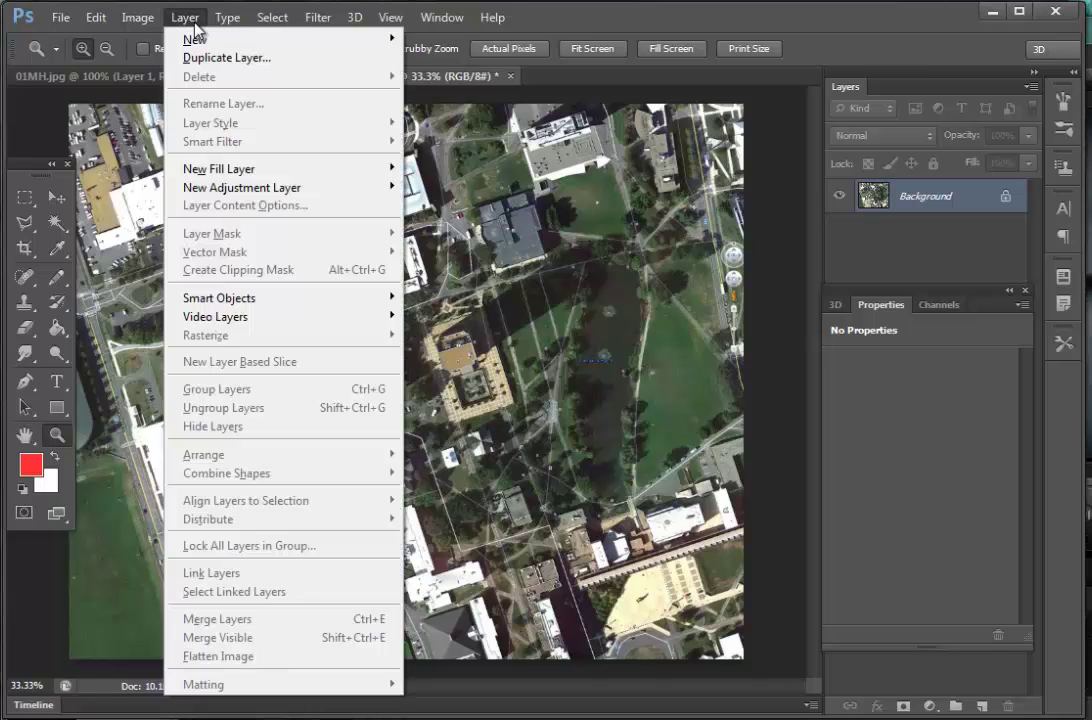
mouse_move(217, 193)
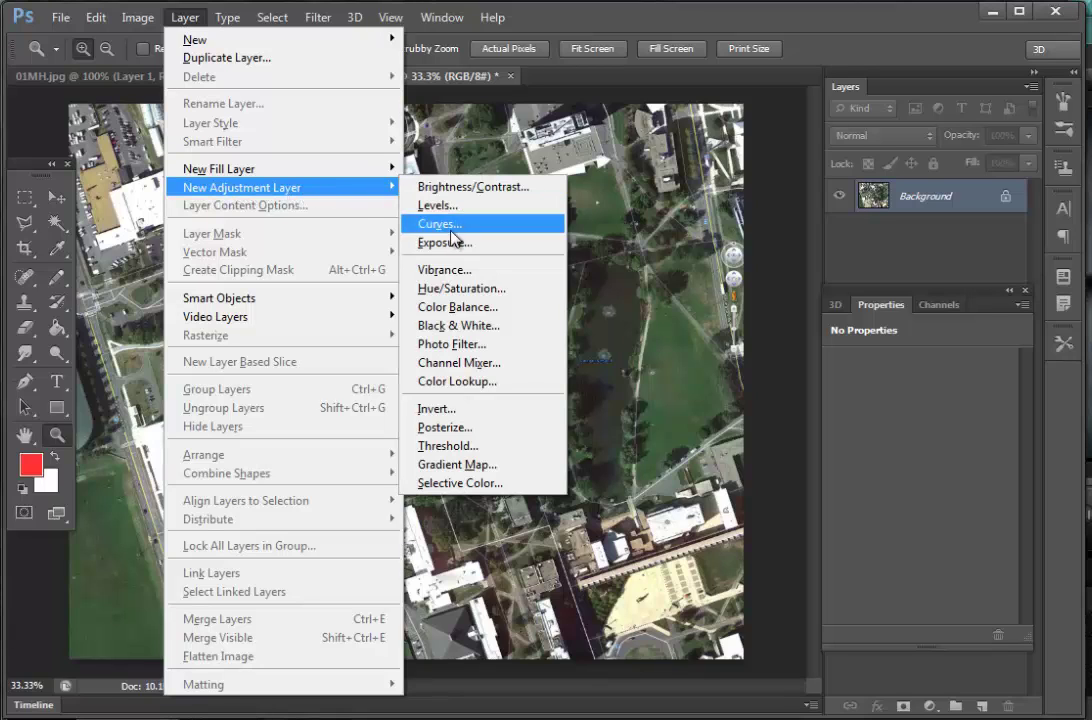
left_click(474, 290)
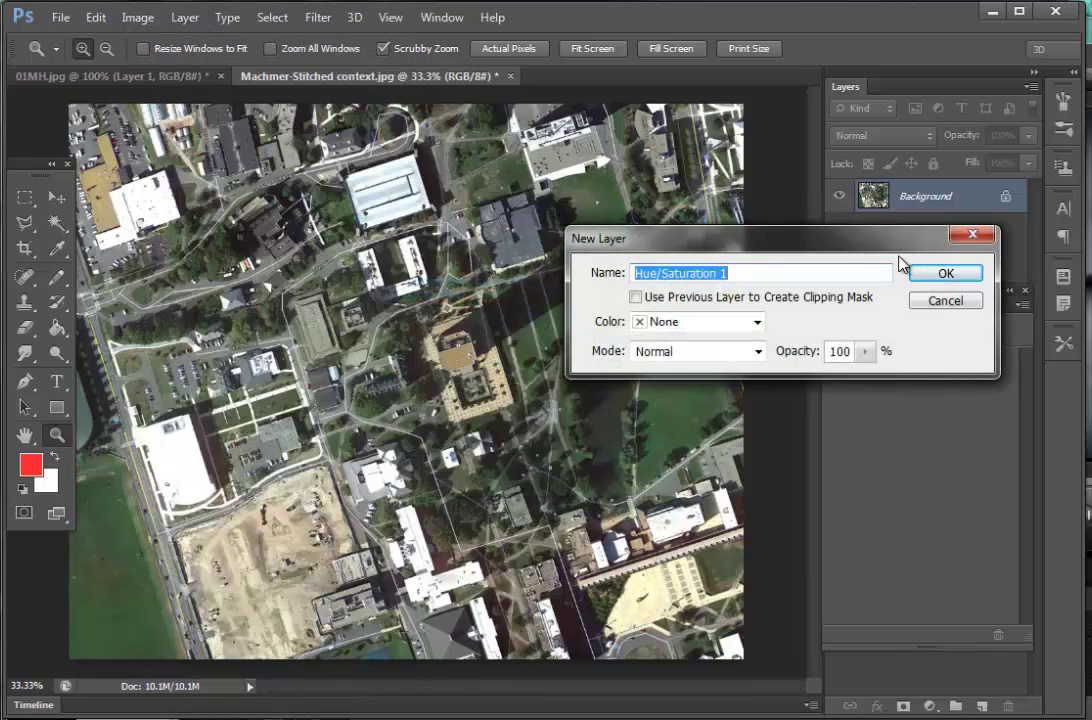
Create Hue/Saturation 1 with Saturation -100 and Lightness +26, then select its layer mask.
left_click(946, 276)
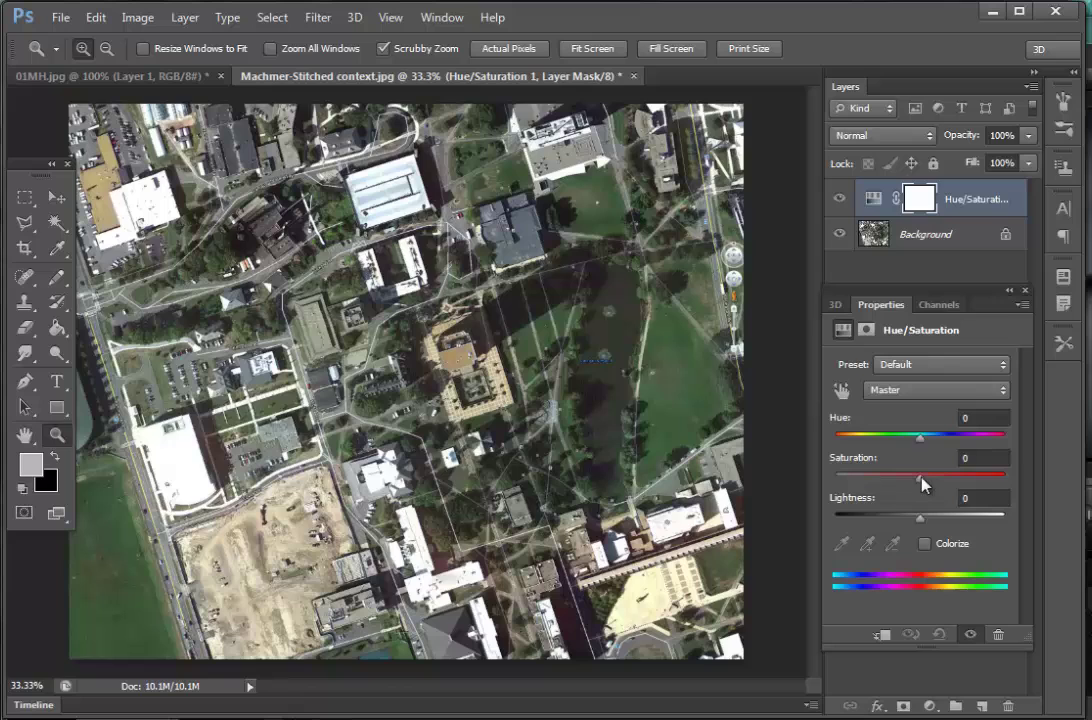
left_click_drag(922, 484, 815, 494)
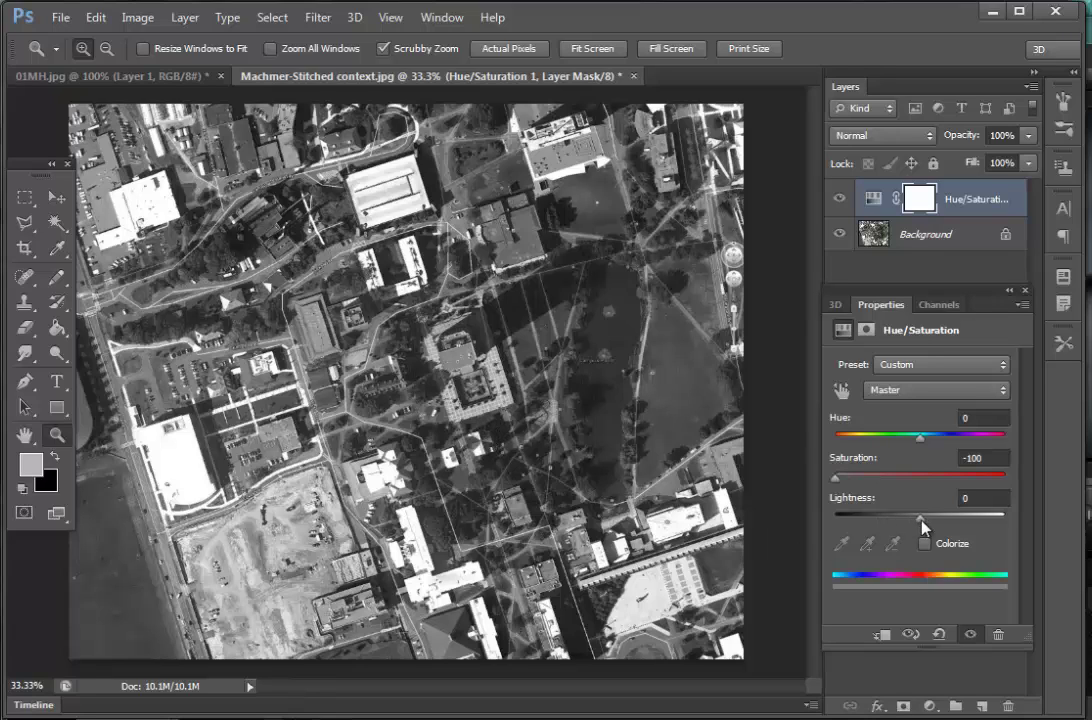
left_click_drag(921, 520, 945, 521)
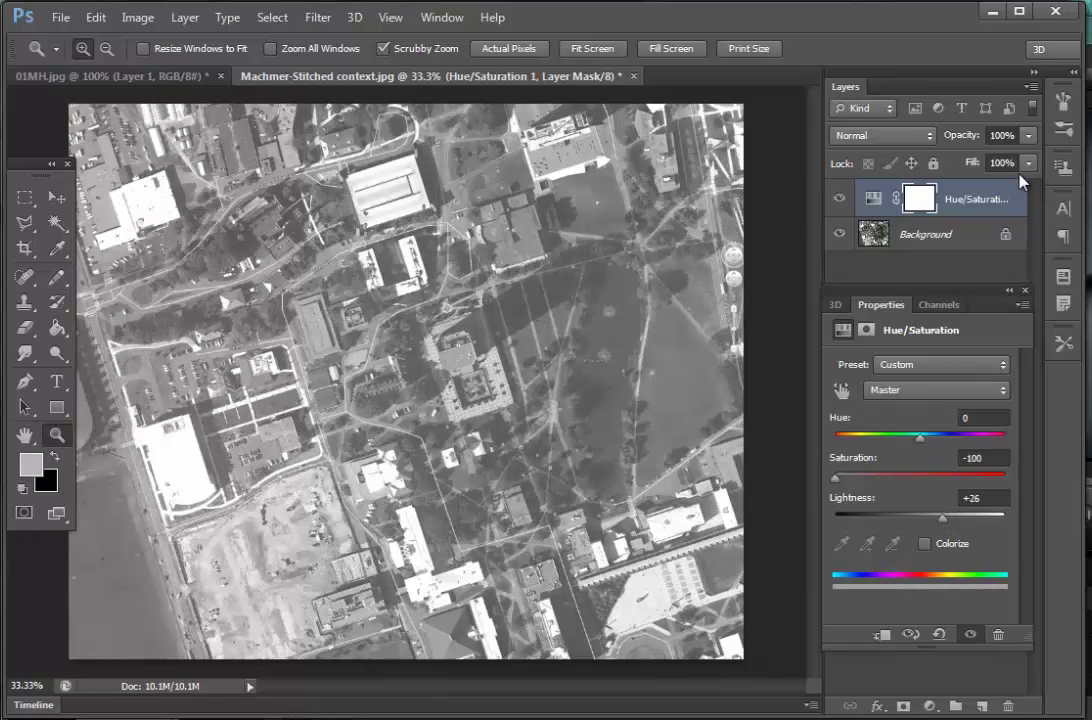
left_click(910, 202)
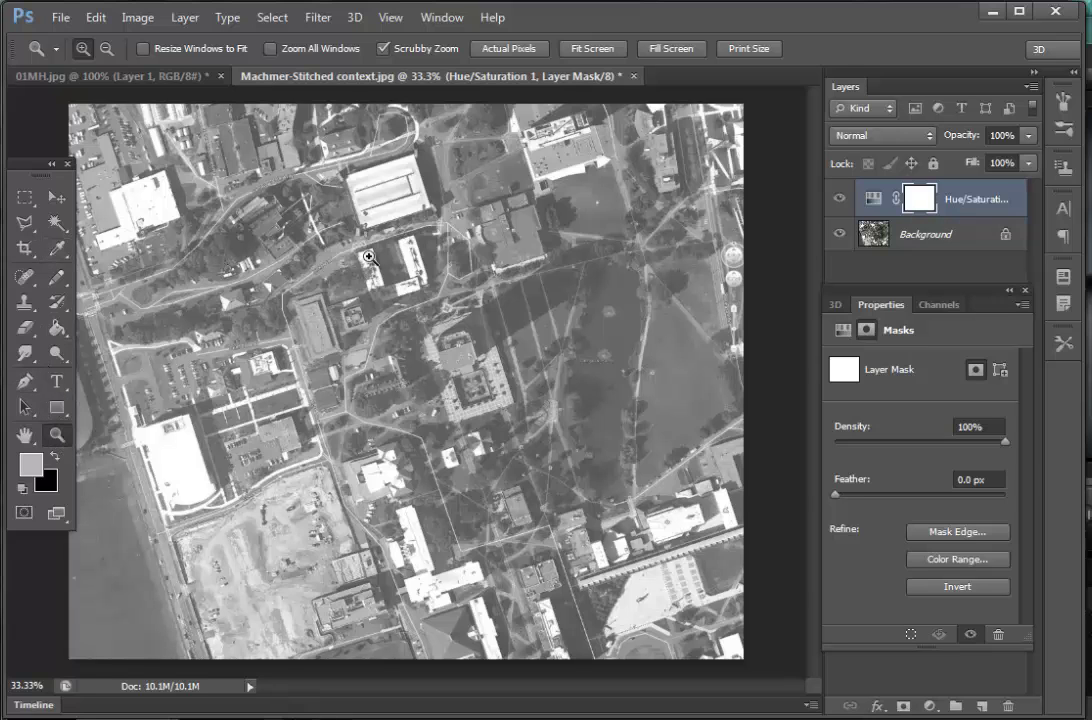
Inspect the long buildings south of Hicks Way at 200%, then trace the site with the Polygonal Lasso at 100%.
left_click_drag(384, 268, 389, 268)
left_click(389, 268)
left_click(400, 272)
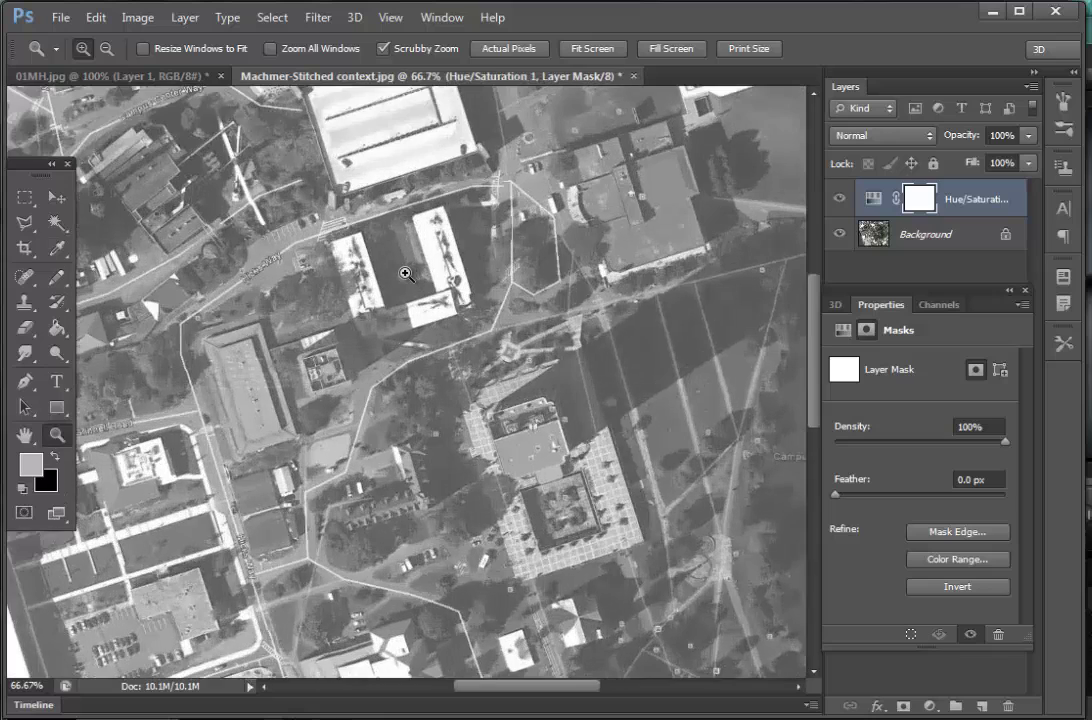
left_click(405, 273)
left_click_drag(407, 268, 456, 306)
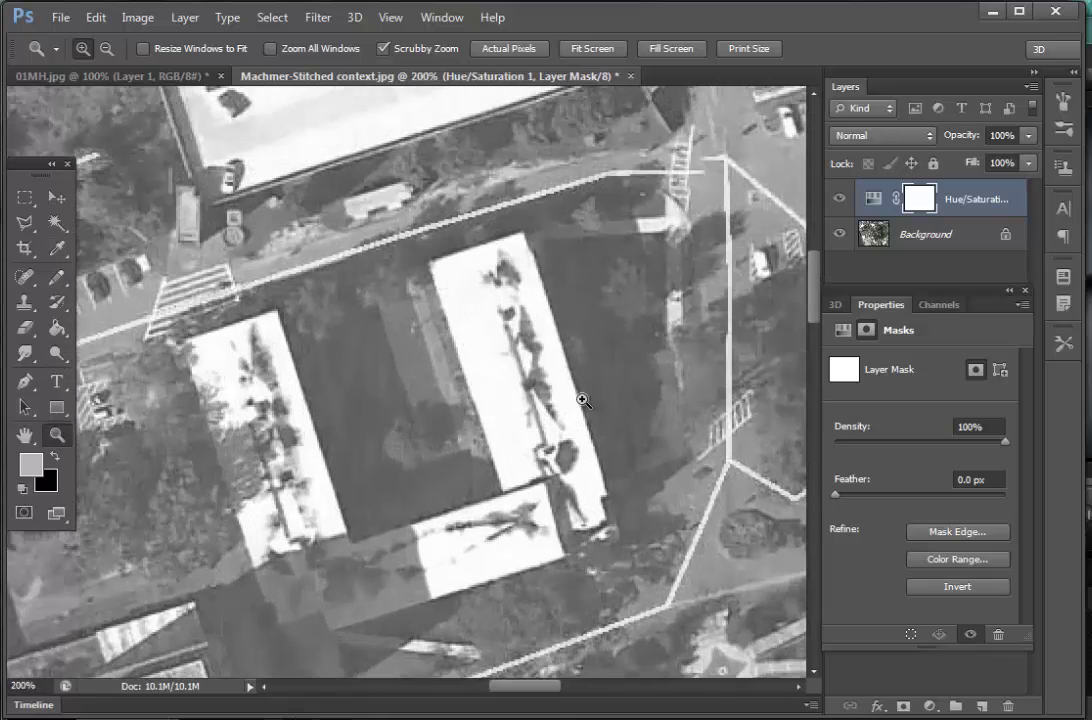
left_click(456, 414, "alt")
left_click(25, 225)
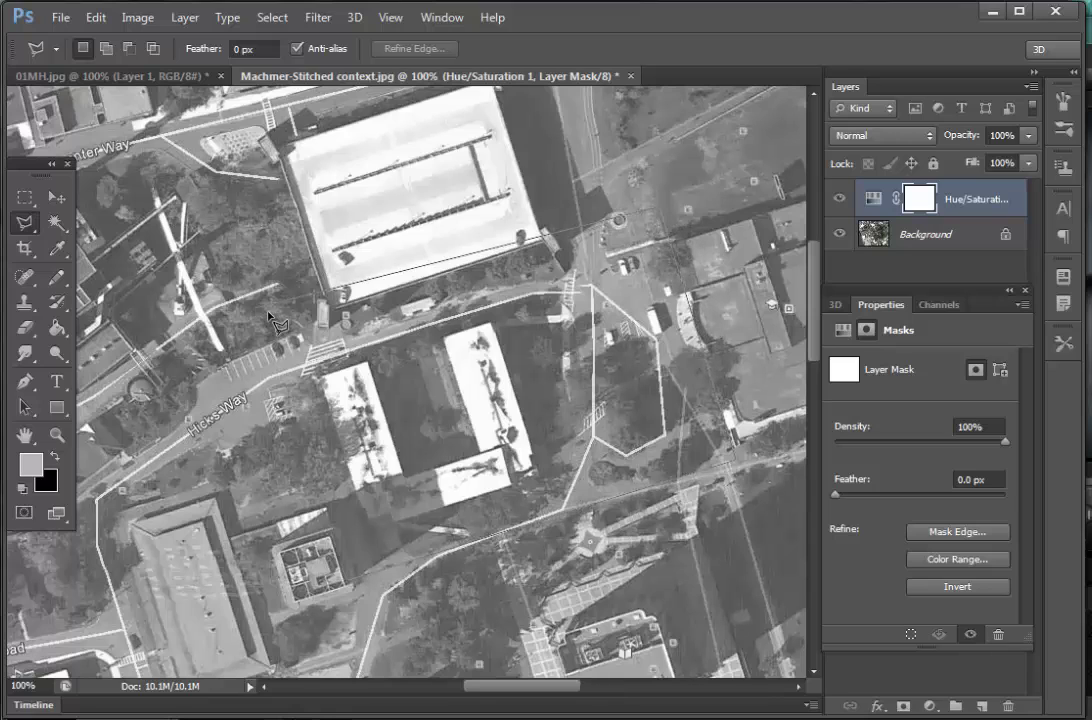
left_click(266, 337)
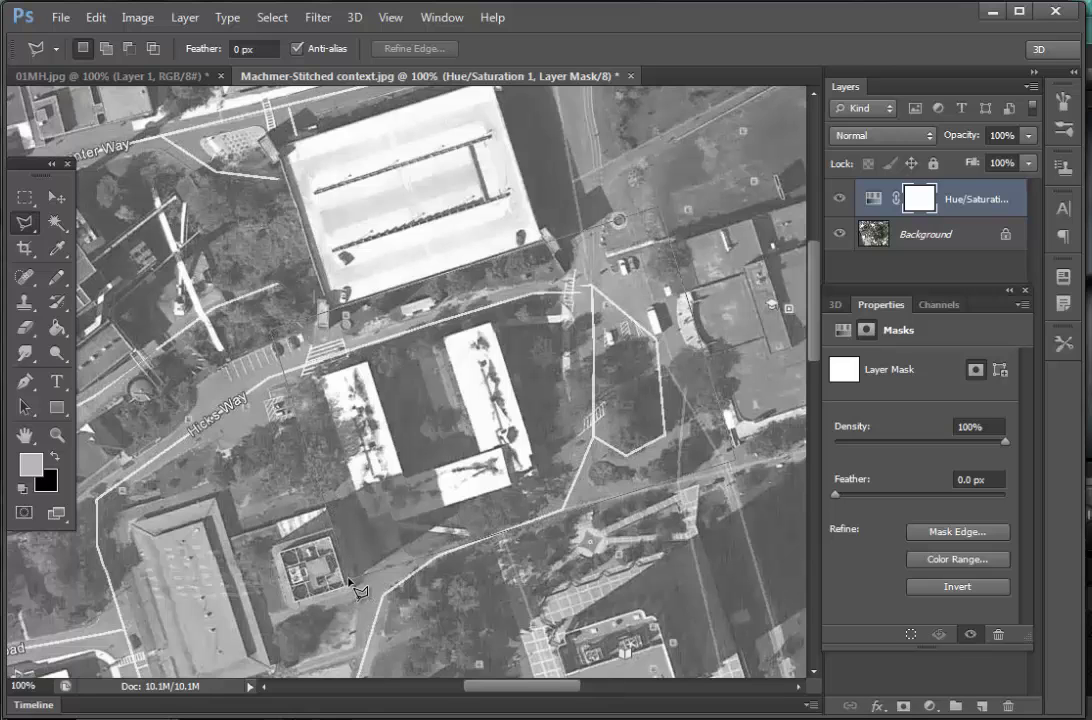
double_click(348, 580)
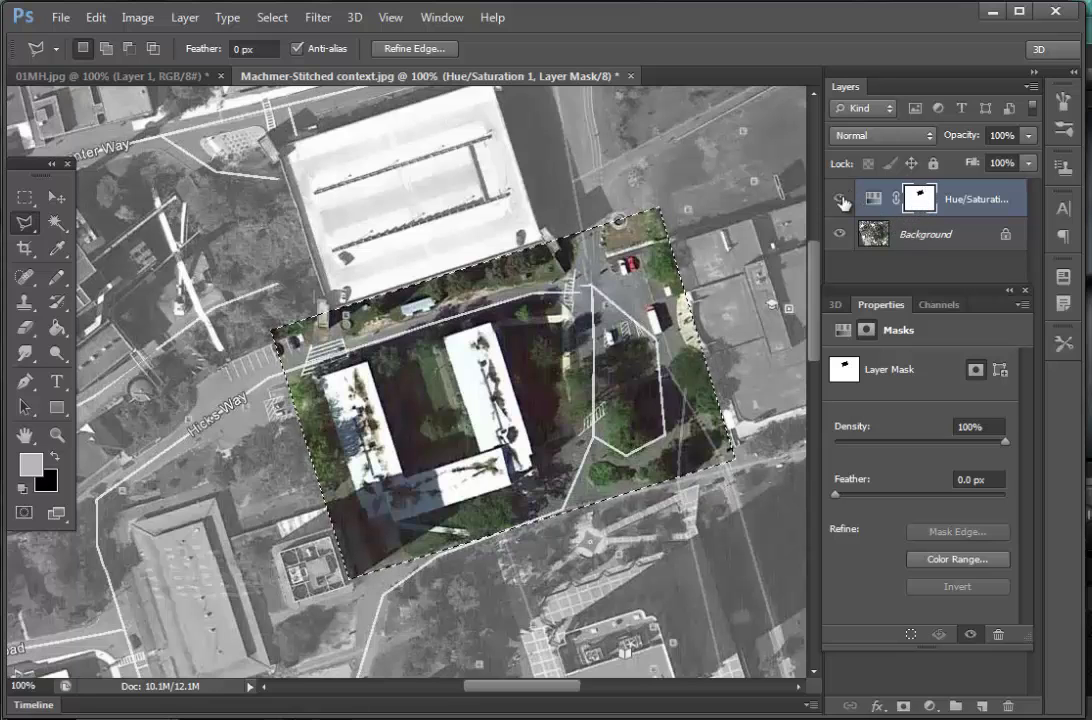
Toggle the Hue/Saturation 1 layer off and on to compare the coloured site with the grey campus.
left_click(841, 202)
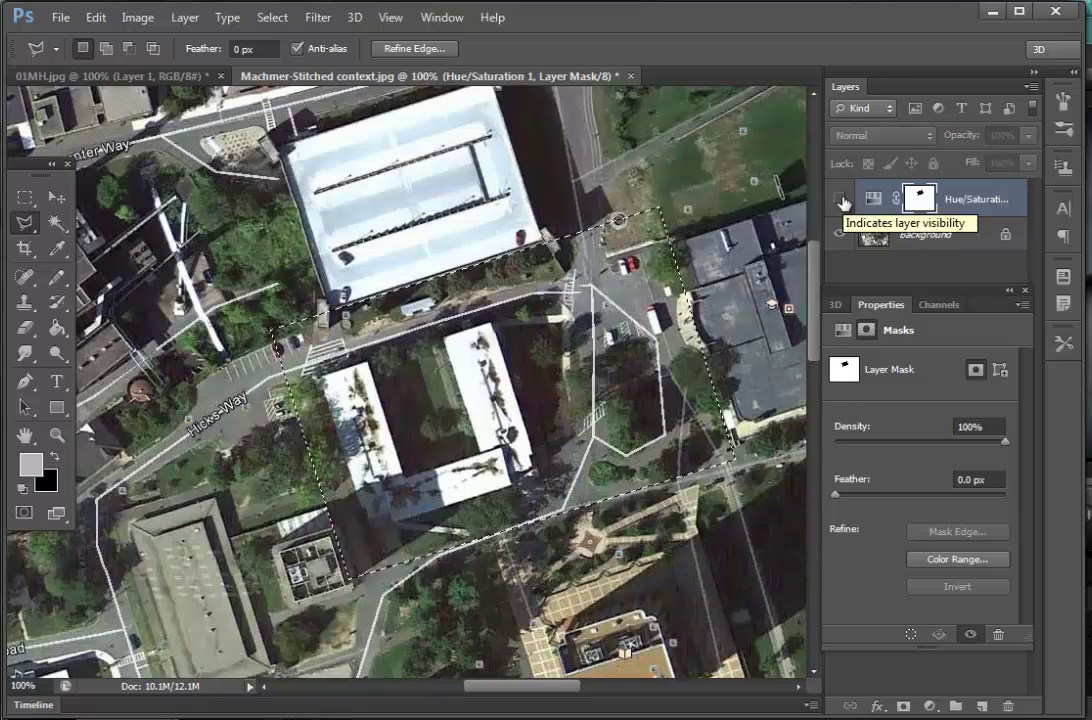
left_click(841, 202)
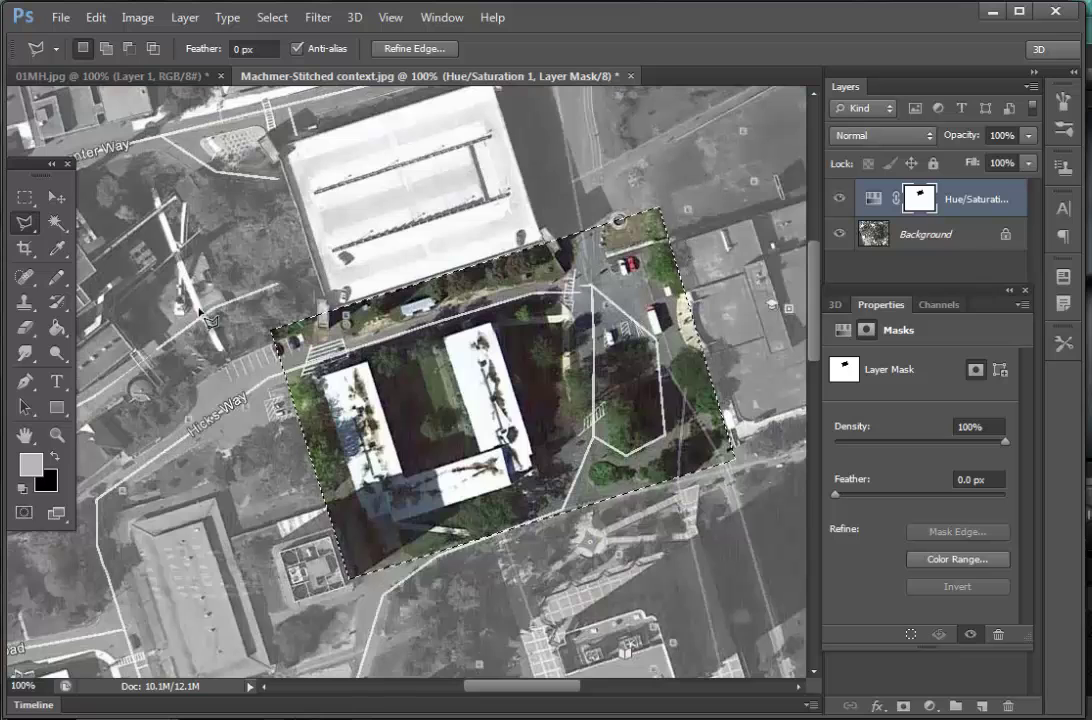